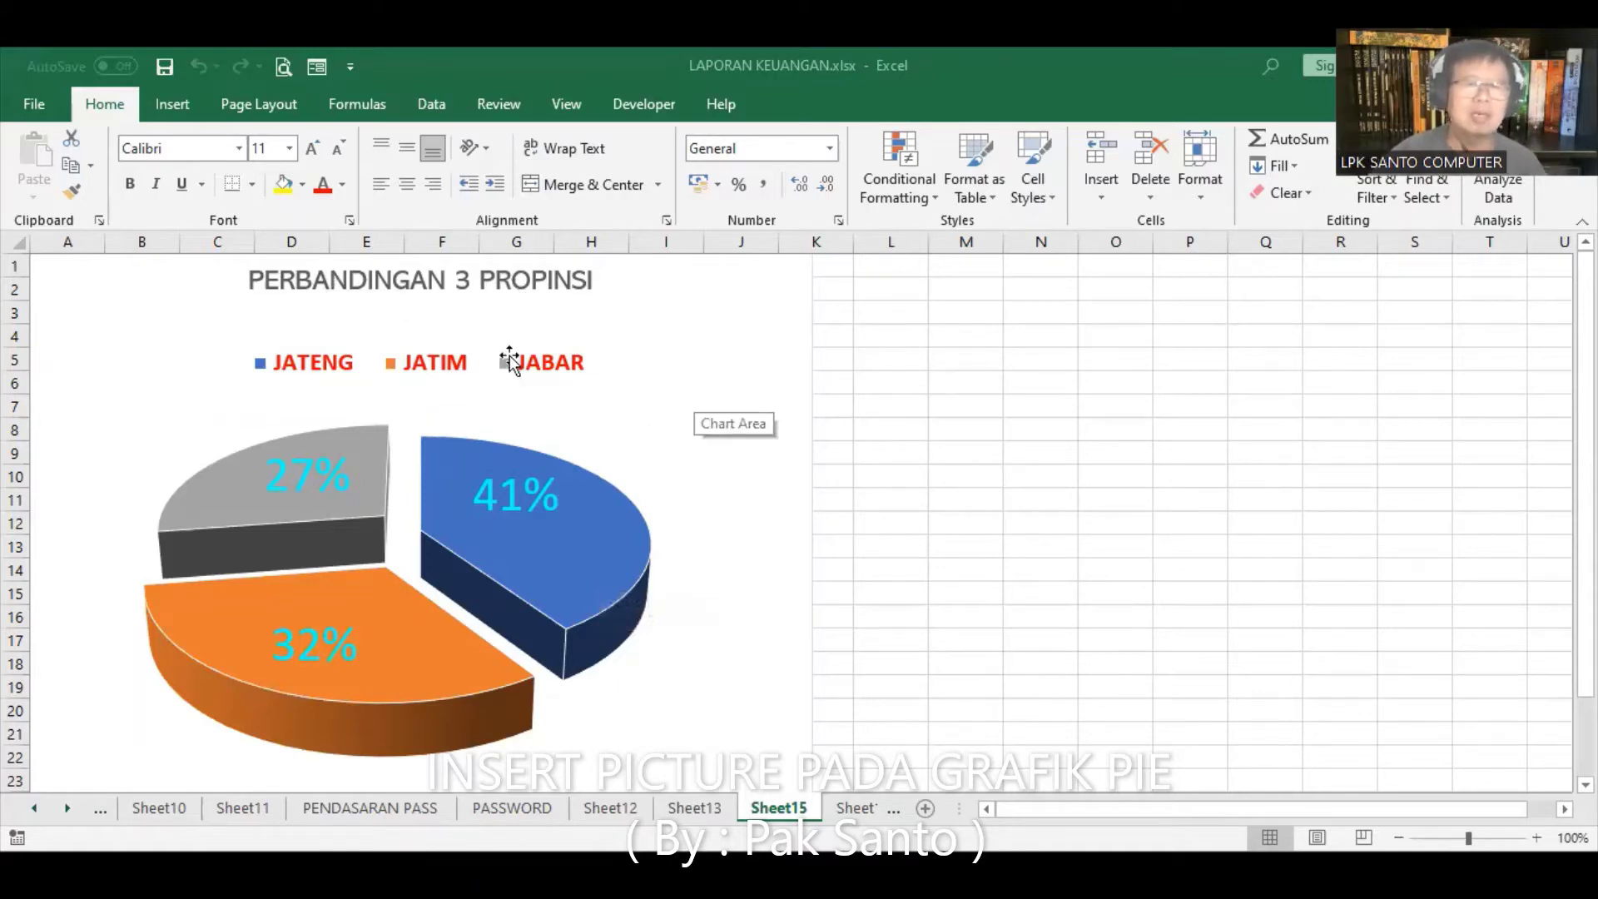
- Drag the plot area and chart area corners outward so the 3D pie fills more space
{"action": "scroll", "coordinate": [726, 583], "scroll_direction": "down", "scroll_amount": 1}
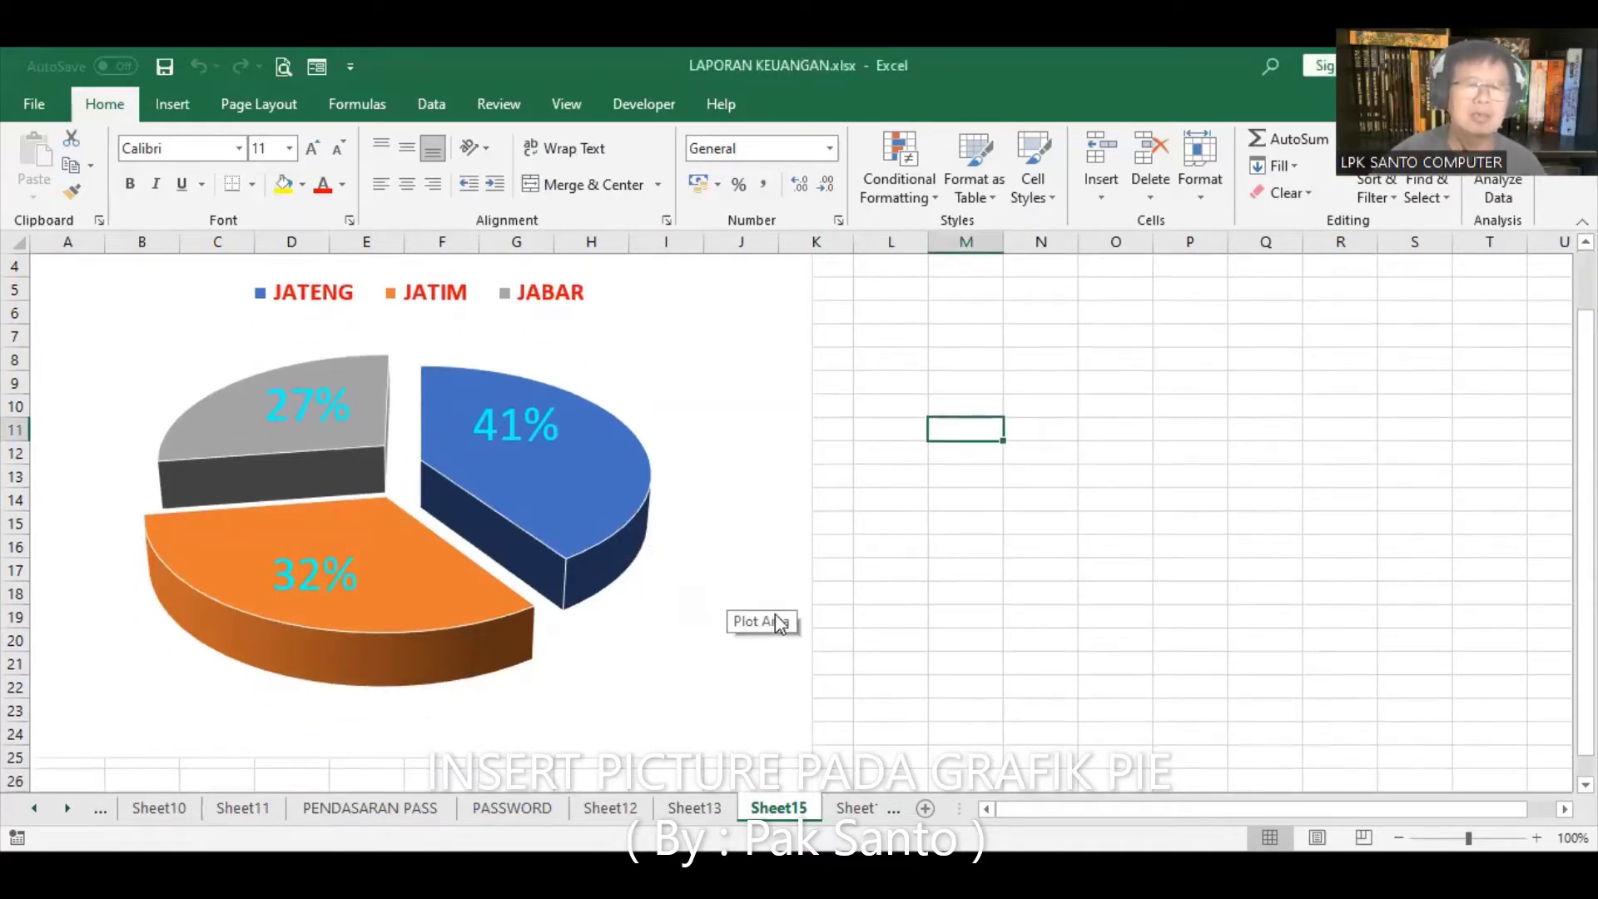
{"action": "scroll", "coordinate": [721, 578], "scroll_direction": "down", "scroll_amount": 1}
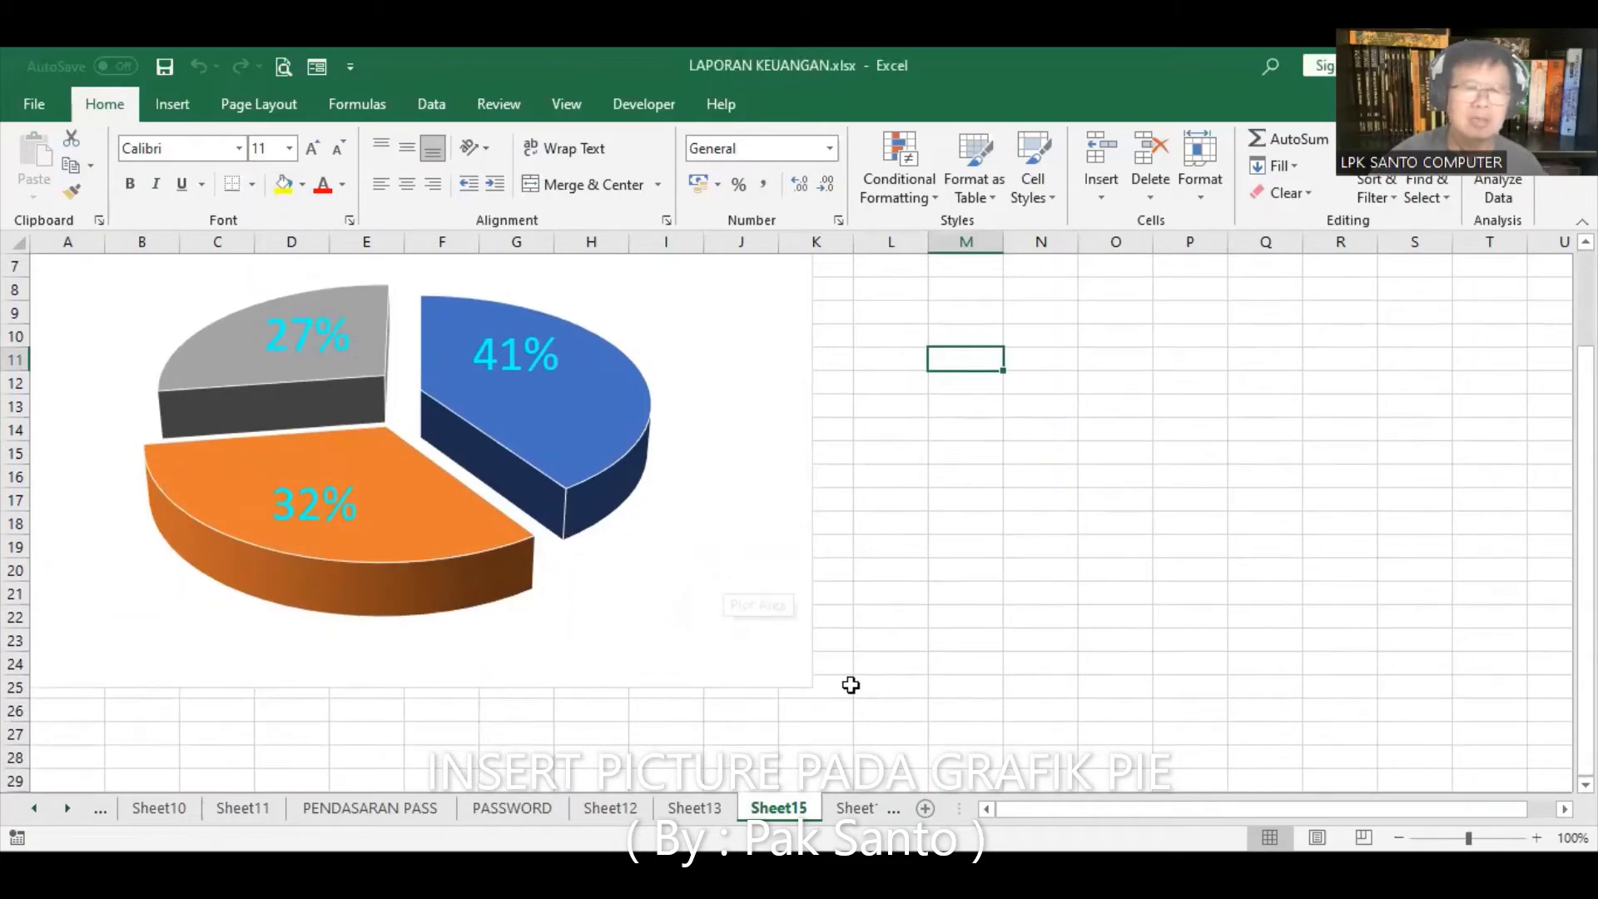
{"action": "left_click", "coordinate": [790, 620]}
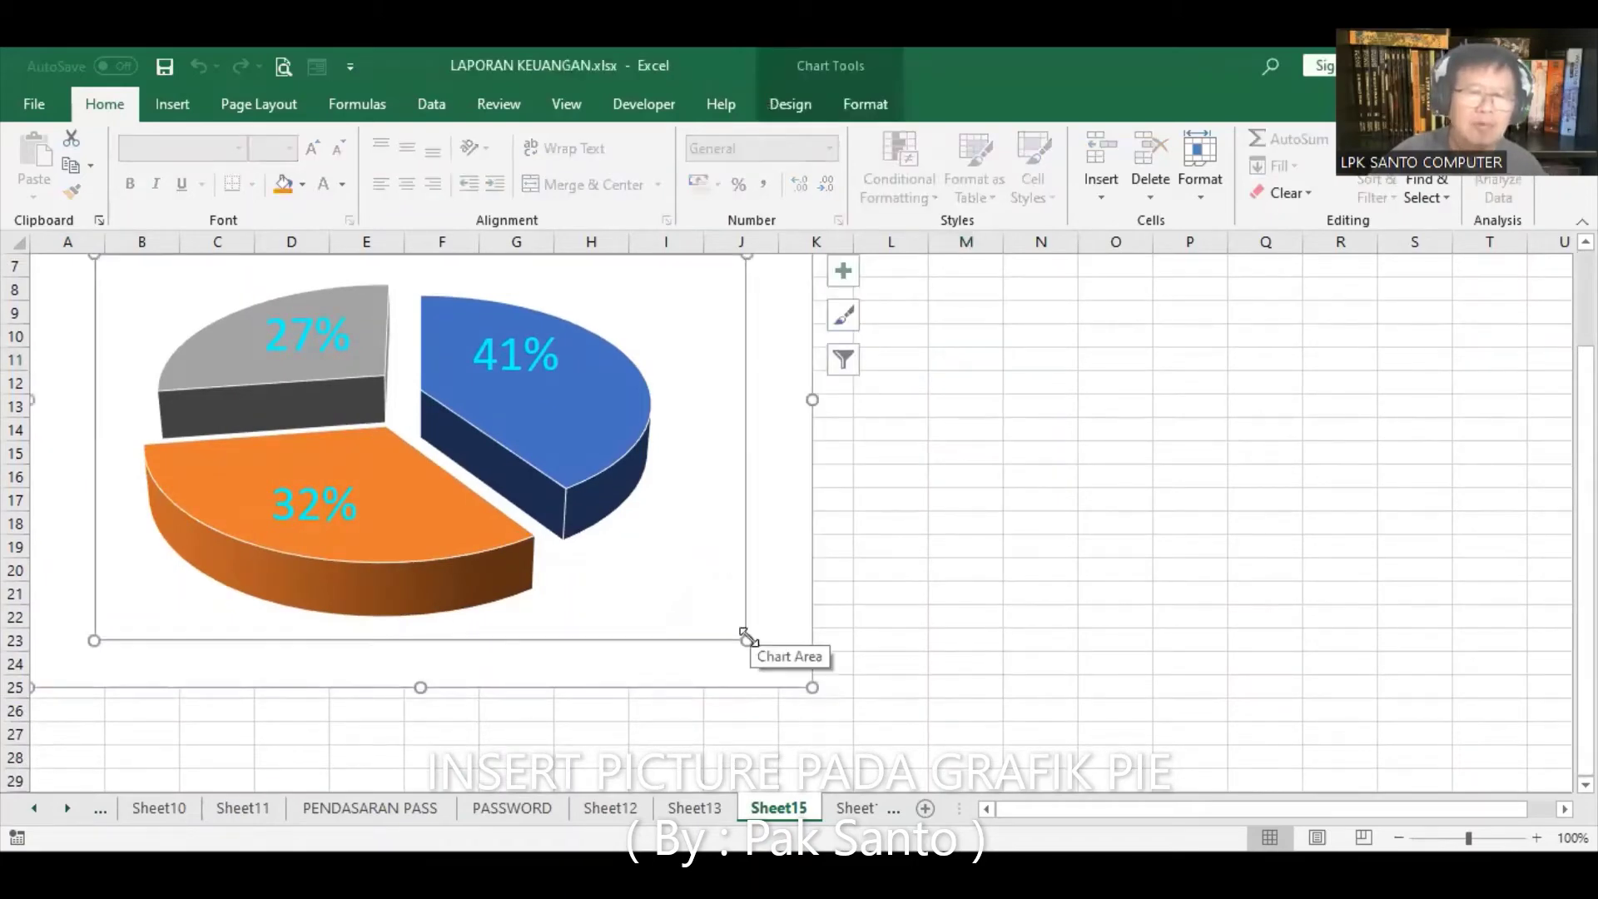
{"action": "left_click_drag", "start_coordinate": [746, 641], "coordinate": [858, 732]}
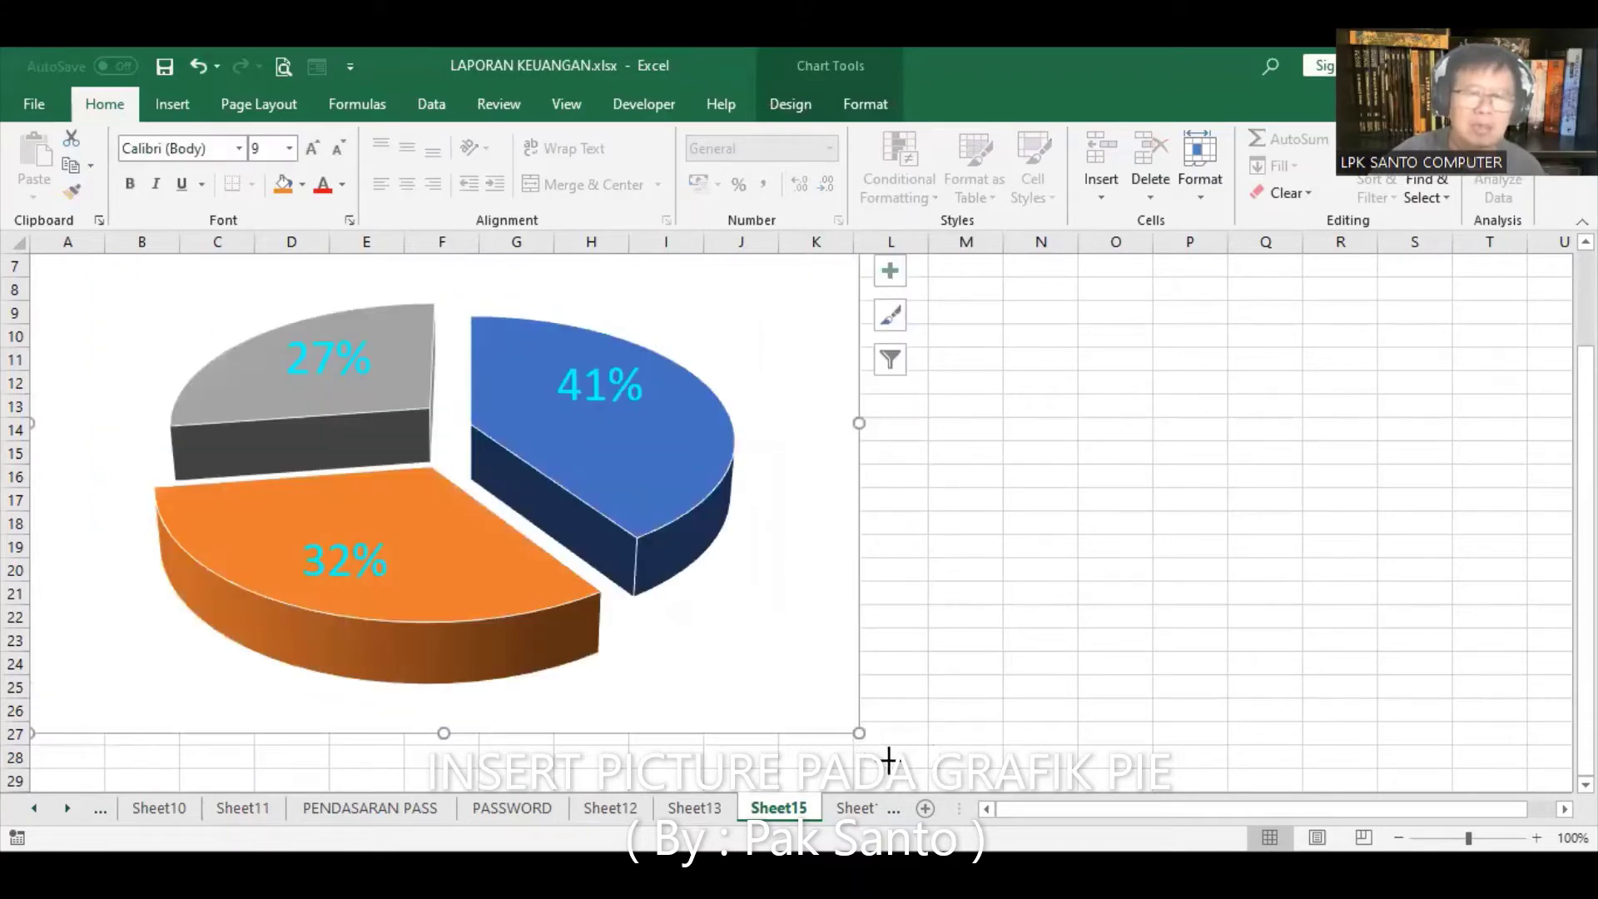
{"action": "left_click_drag", "start_coordinate": [889, 759], "coordinate": [932, 786]}
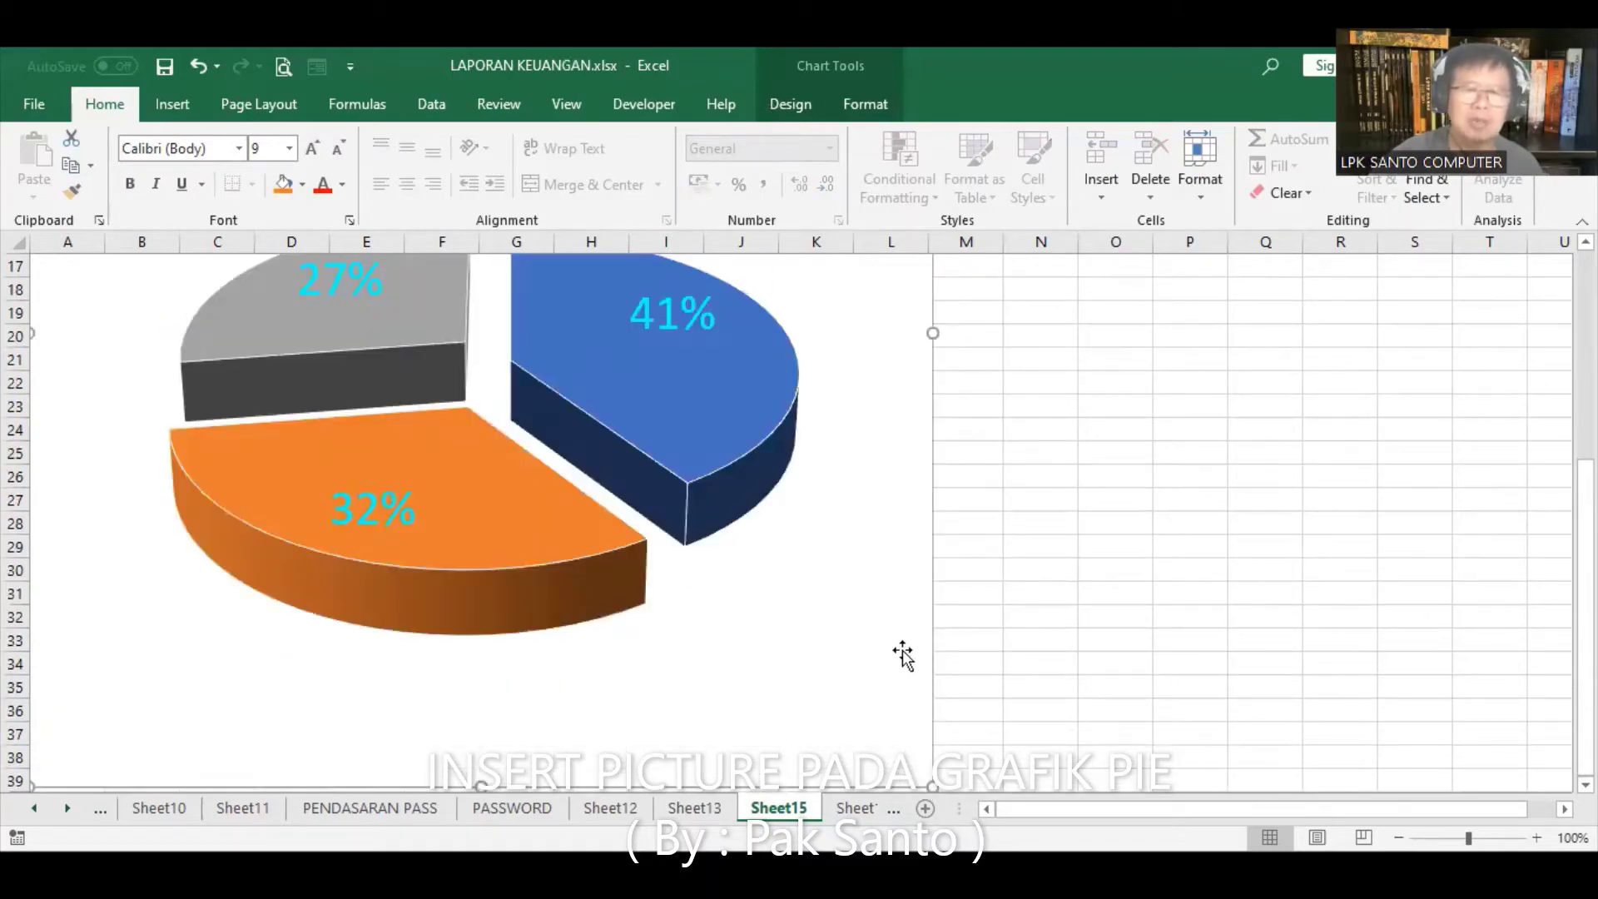
{"action": "scroll", "coordinate": [915, 633], "scroll_direction": "up", "scroll_amount": 3}
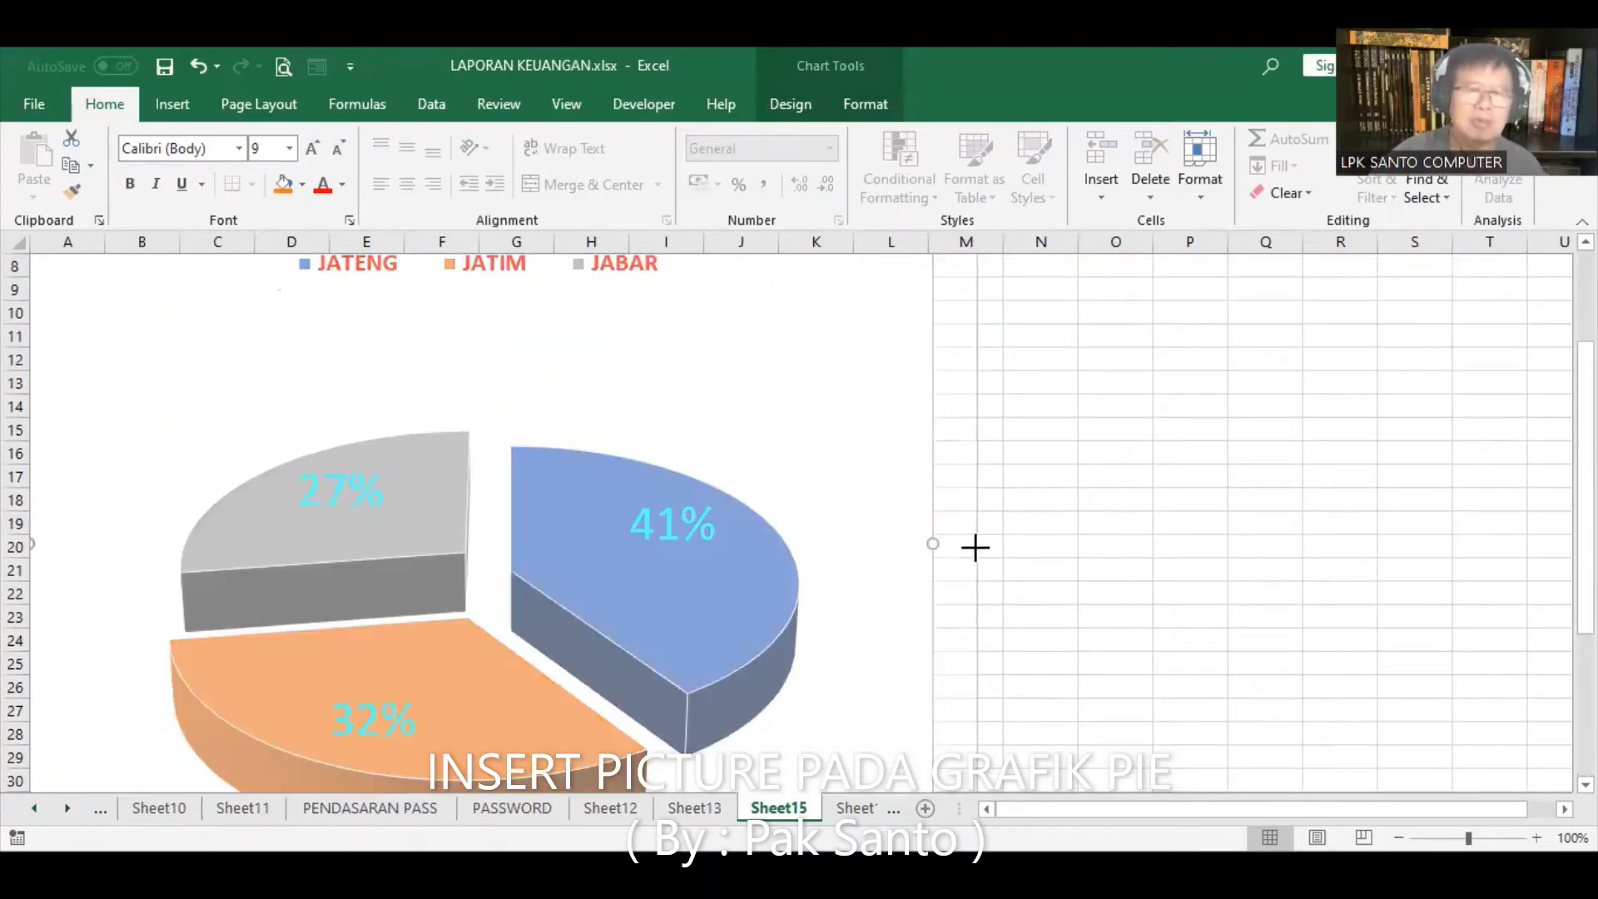
{"action": "left_click_drag", "start_coordinate": [975, 546], "coordinate": [1014, 545]}
{"action": "scroll", "coordinate": [1146, 594], "scroll_direction": "down", "scroll_amount": 1}
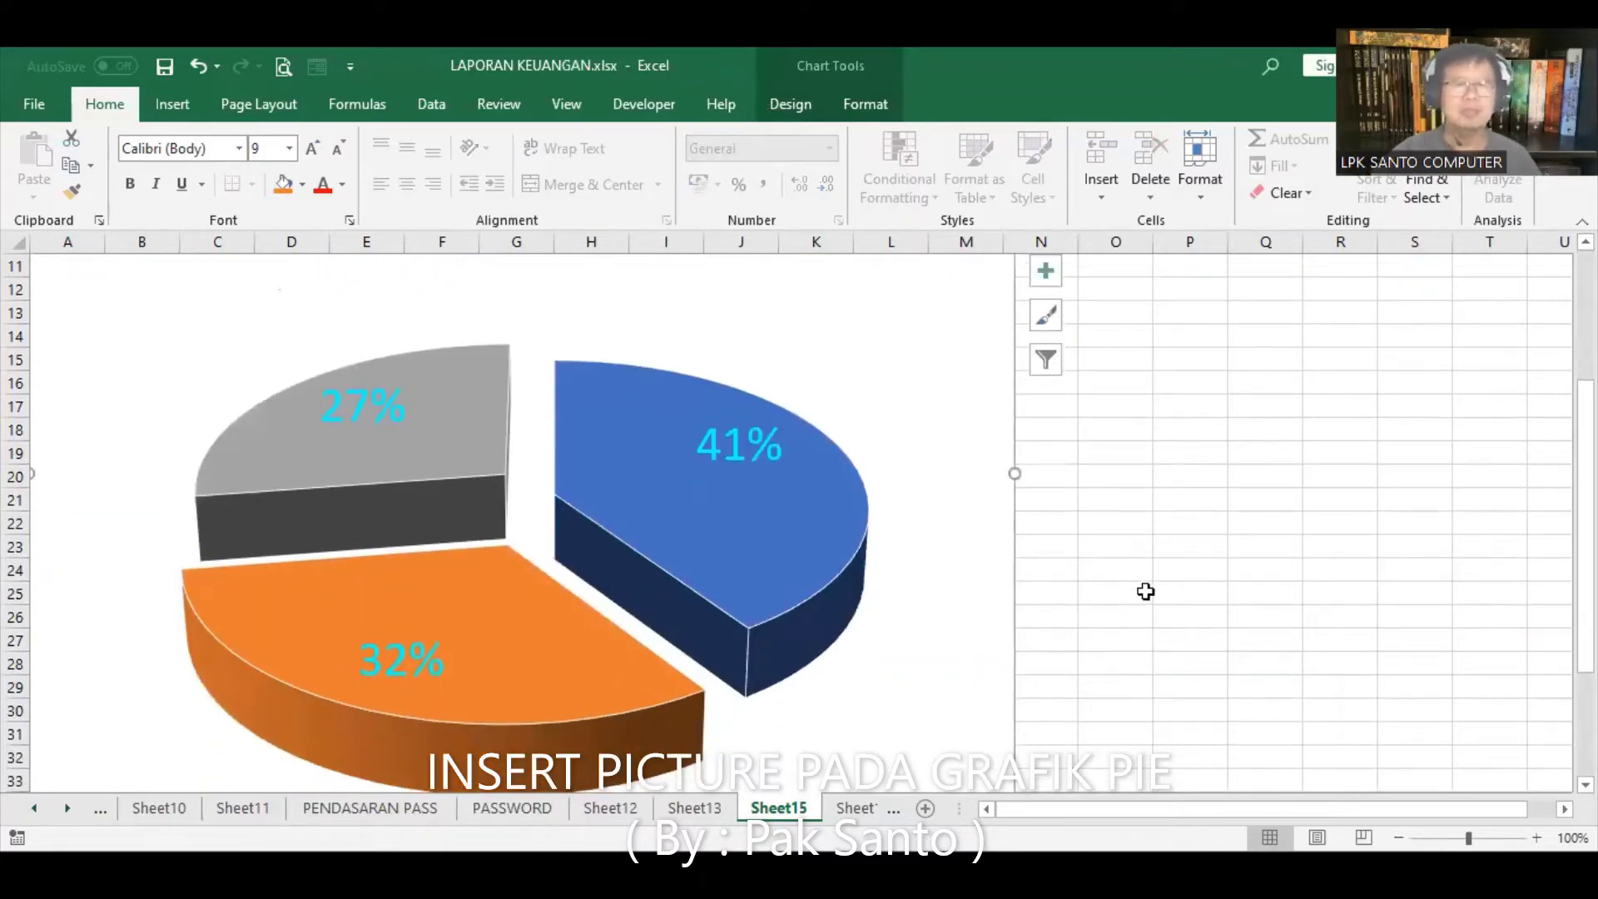
{"action": "scroll", "coordinate": [1145, 591], "scroll_direction": "down", "scroll_amount": 1}
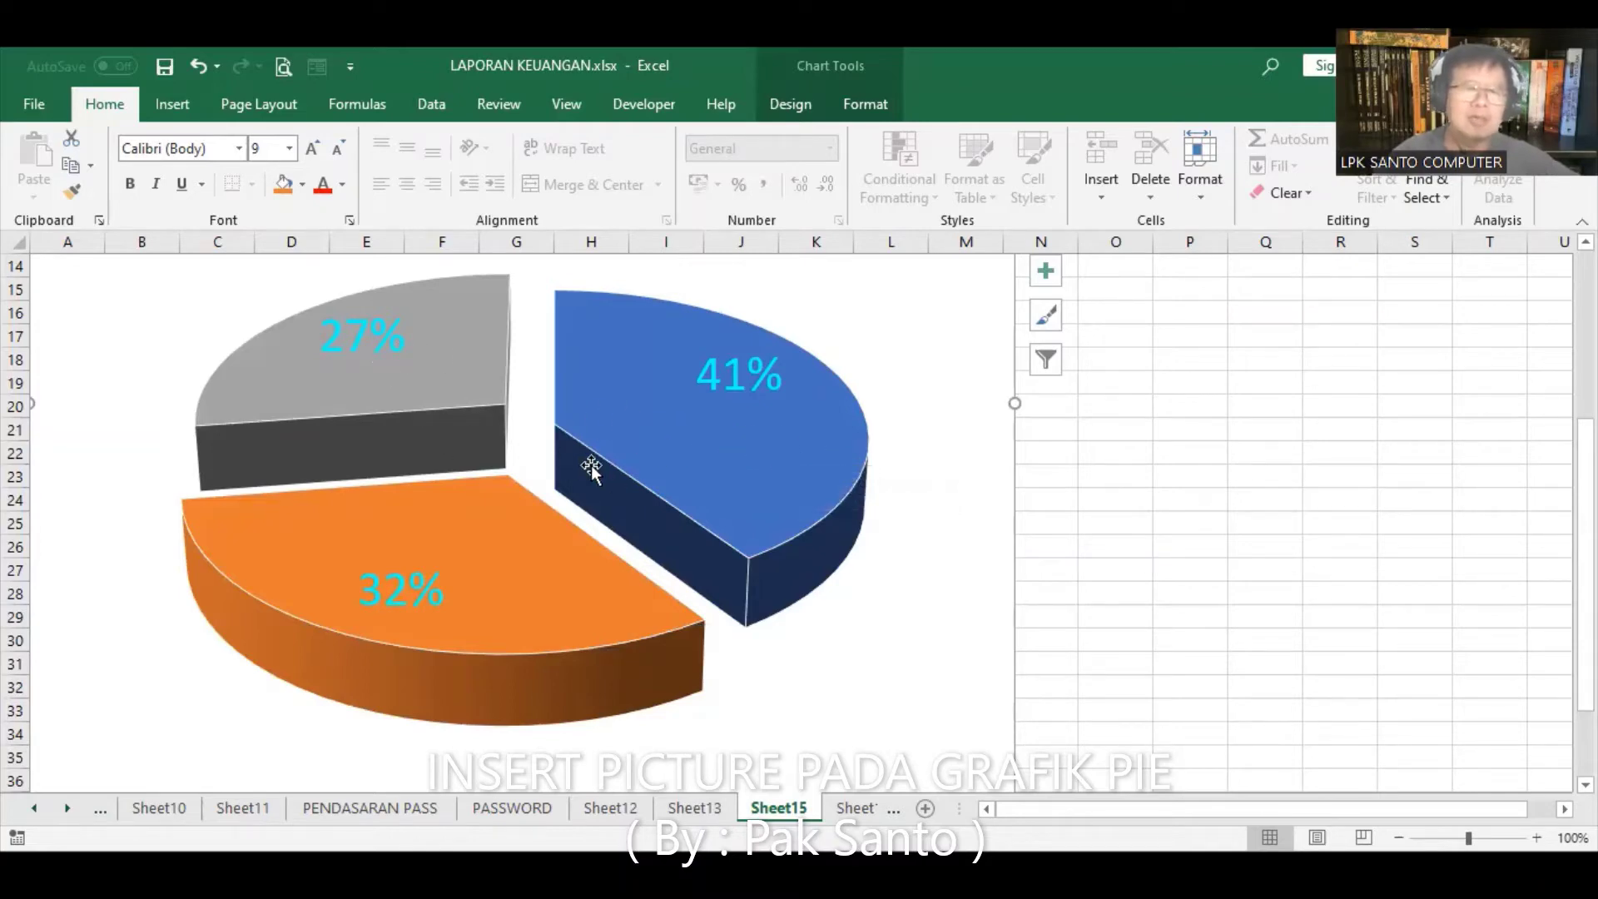
{"action": "mouse_move", "coordinate": [717, 481]}
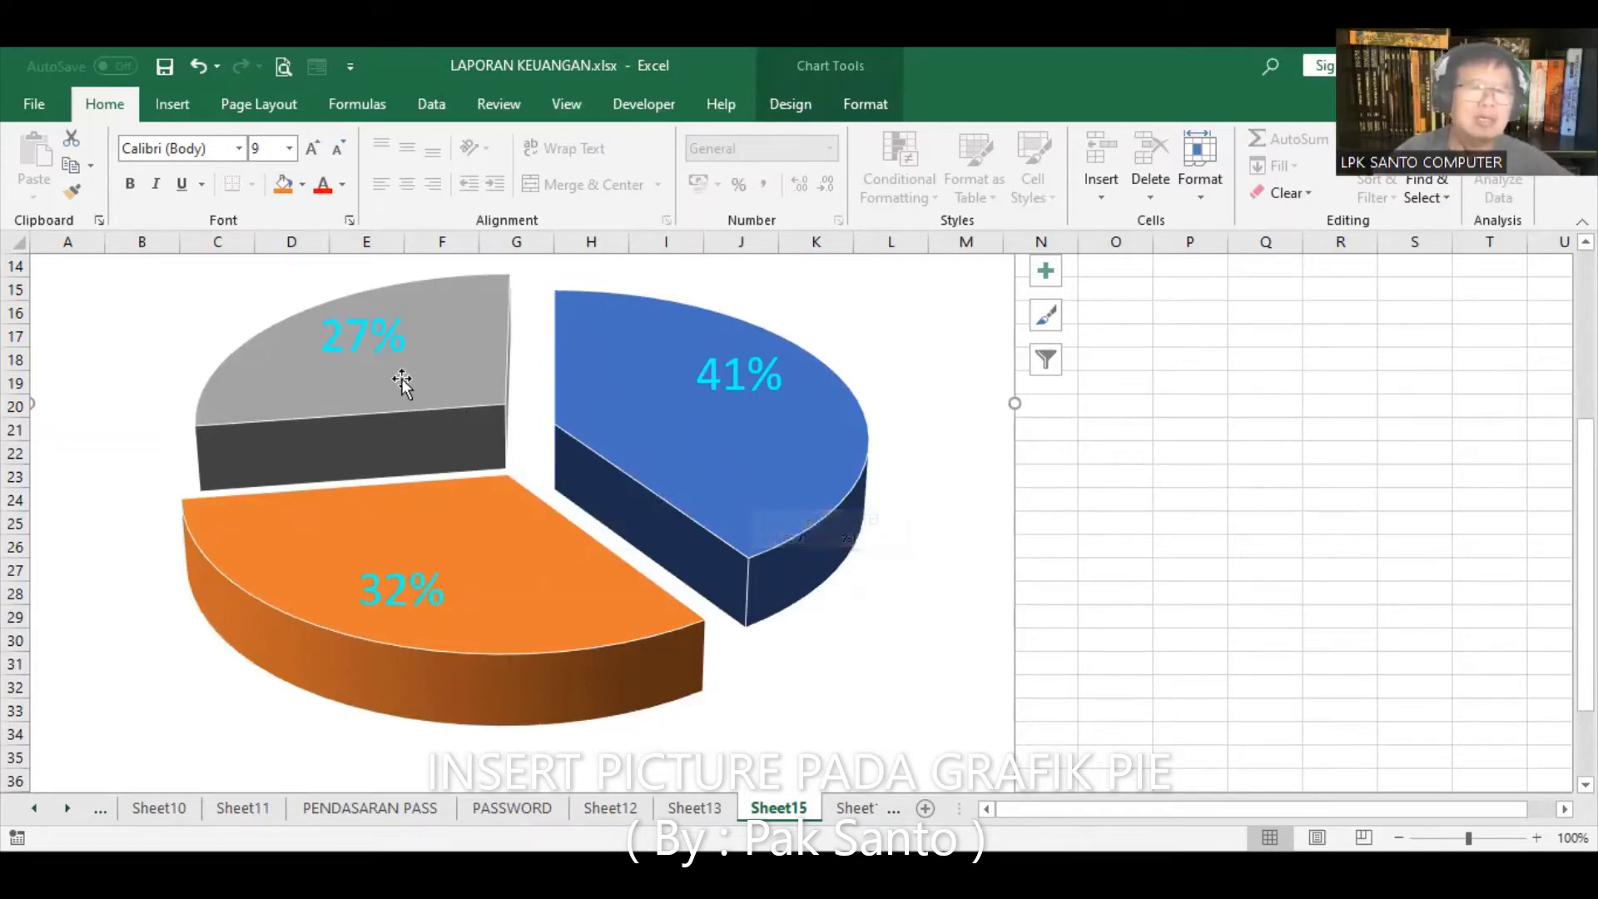
- Give only the blue JATENG slice a pinkish-red outline and increase the outline weight
{"action": "left_click", "coordinate": [686, 446]}
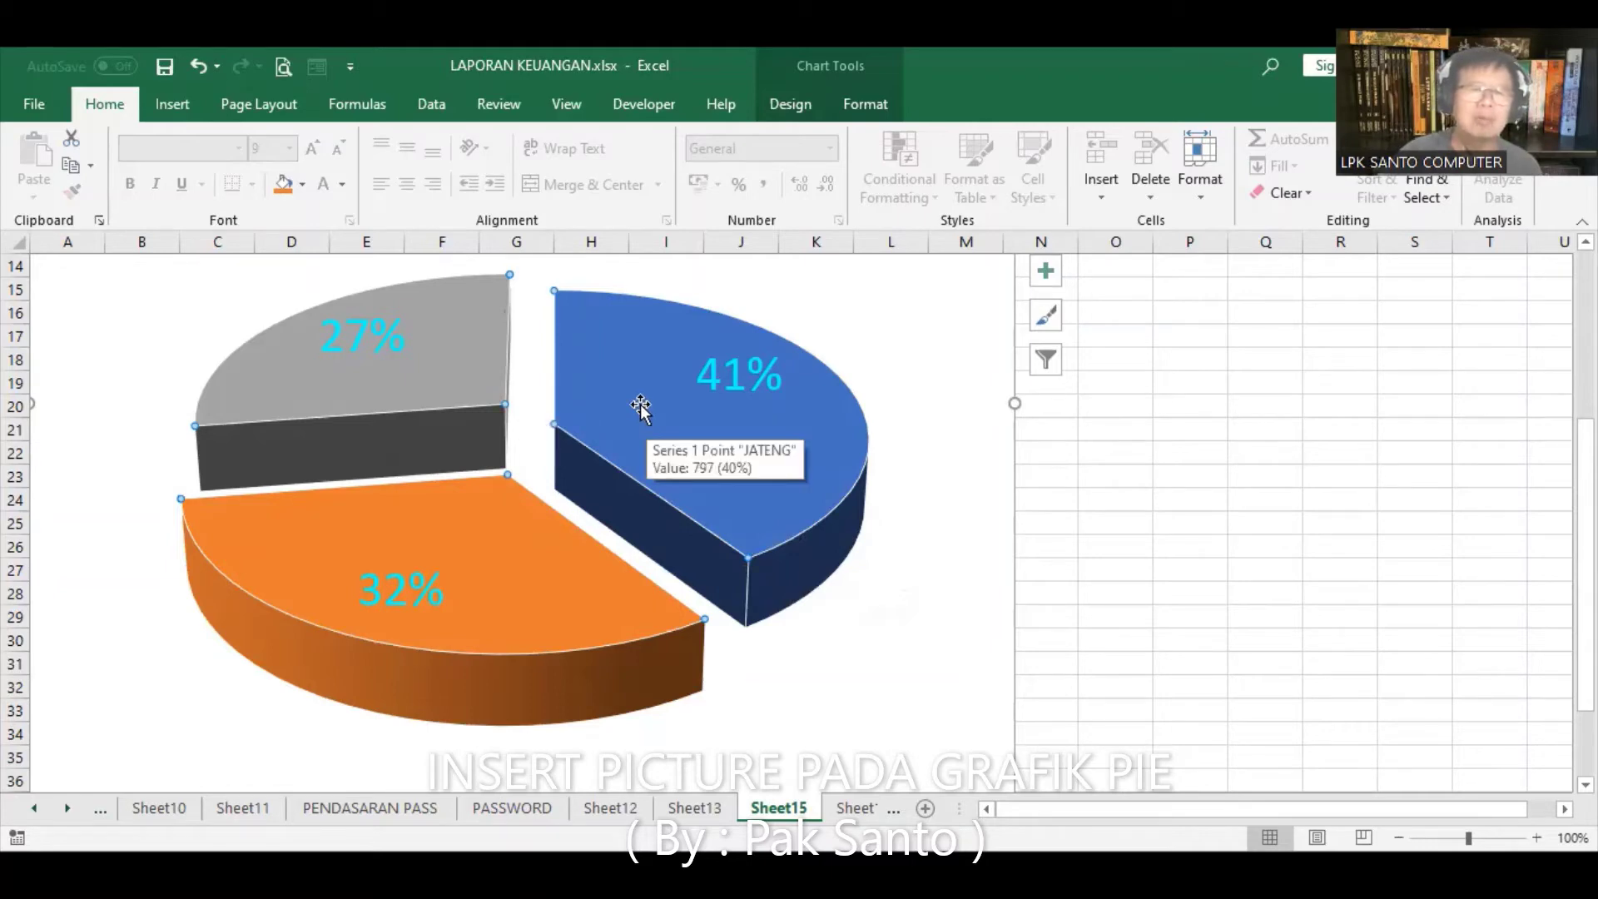
{"action": "mouse_move", "coordinate": [699, 412]}
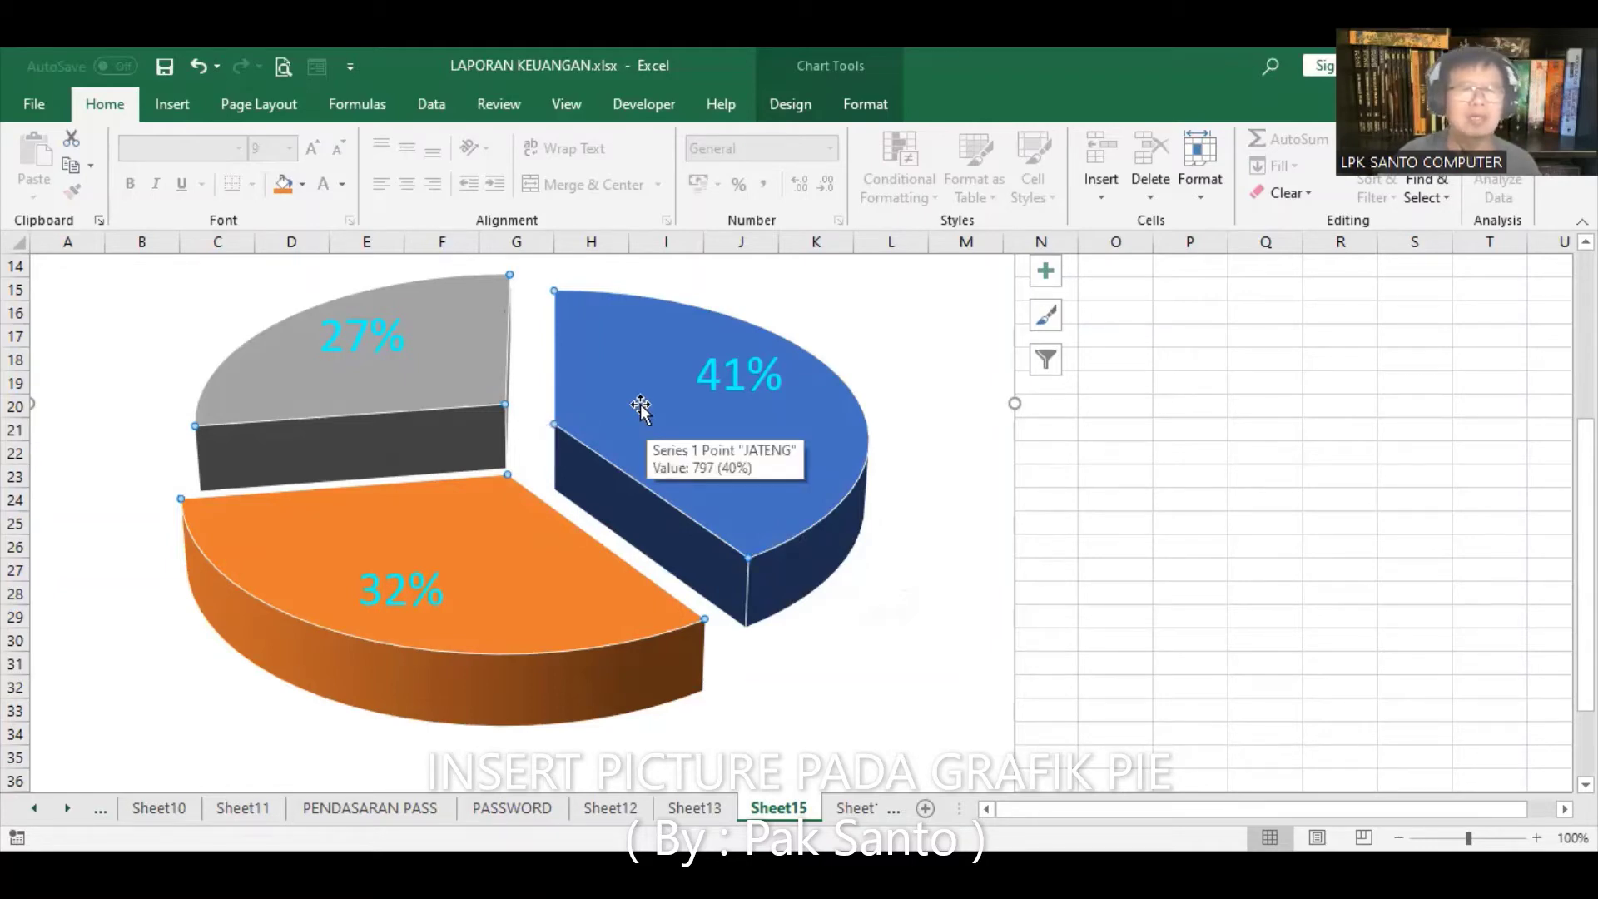
{"action": "left_click", "coordinate": [640, 406]}
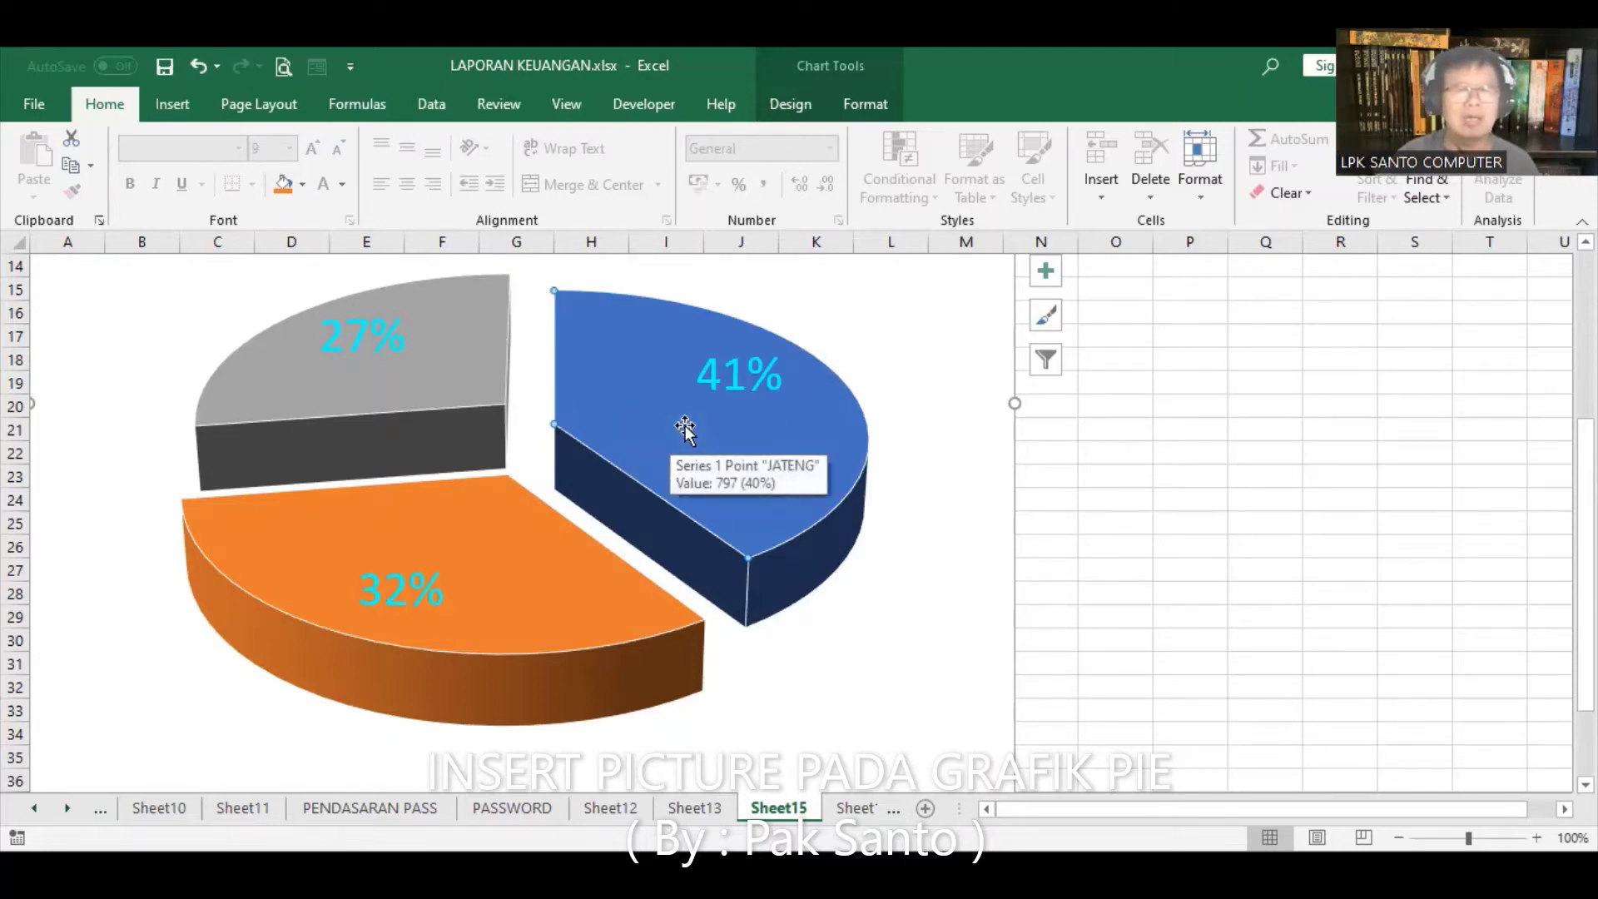
{"action": "right_click", "coordinate": [686, 433]}
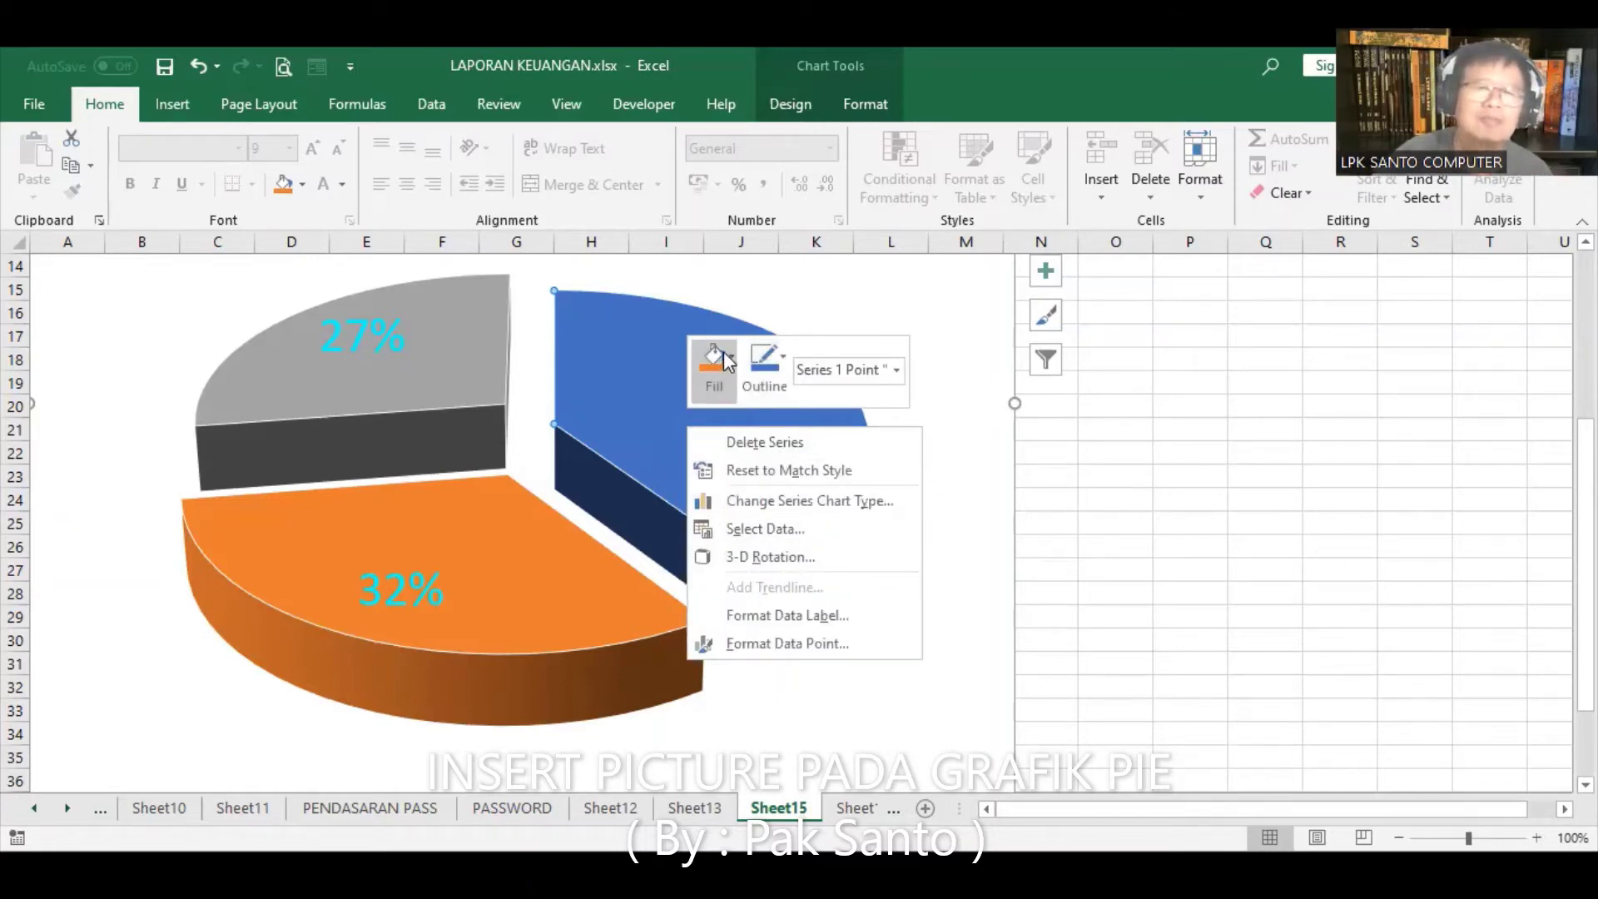
{"action": "left_click", "coordinate": [782, 352]}
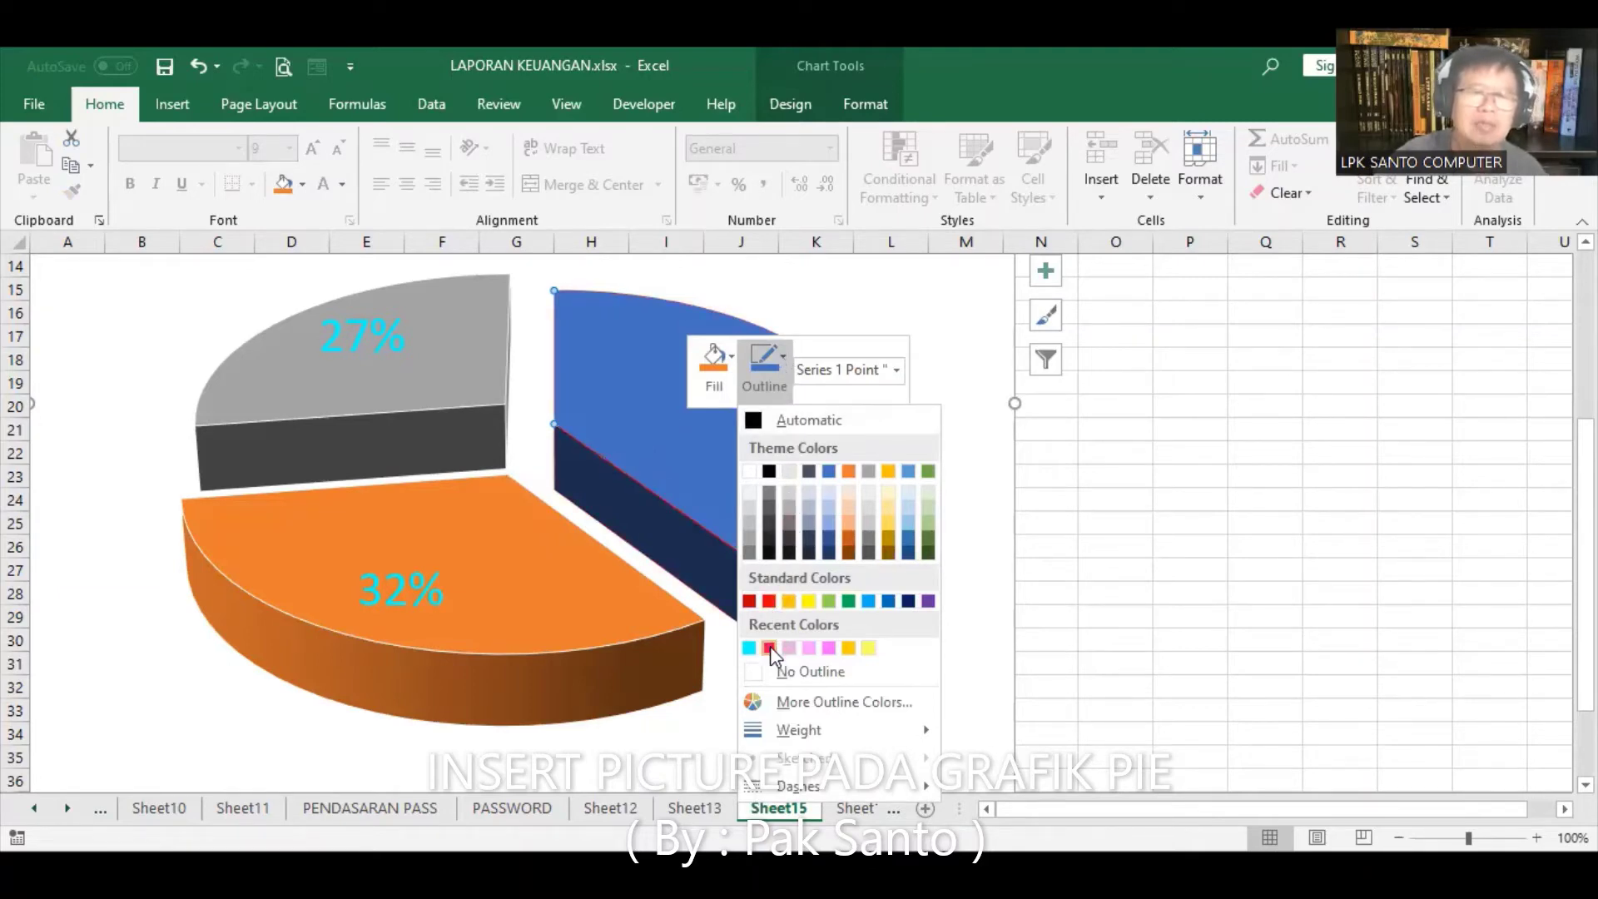
{"action": "left_click", "coordinate": [769, 647]}
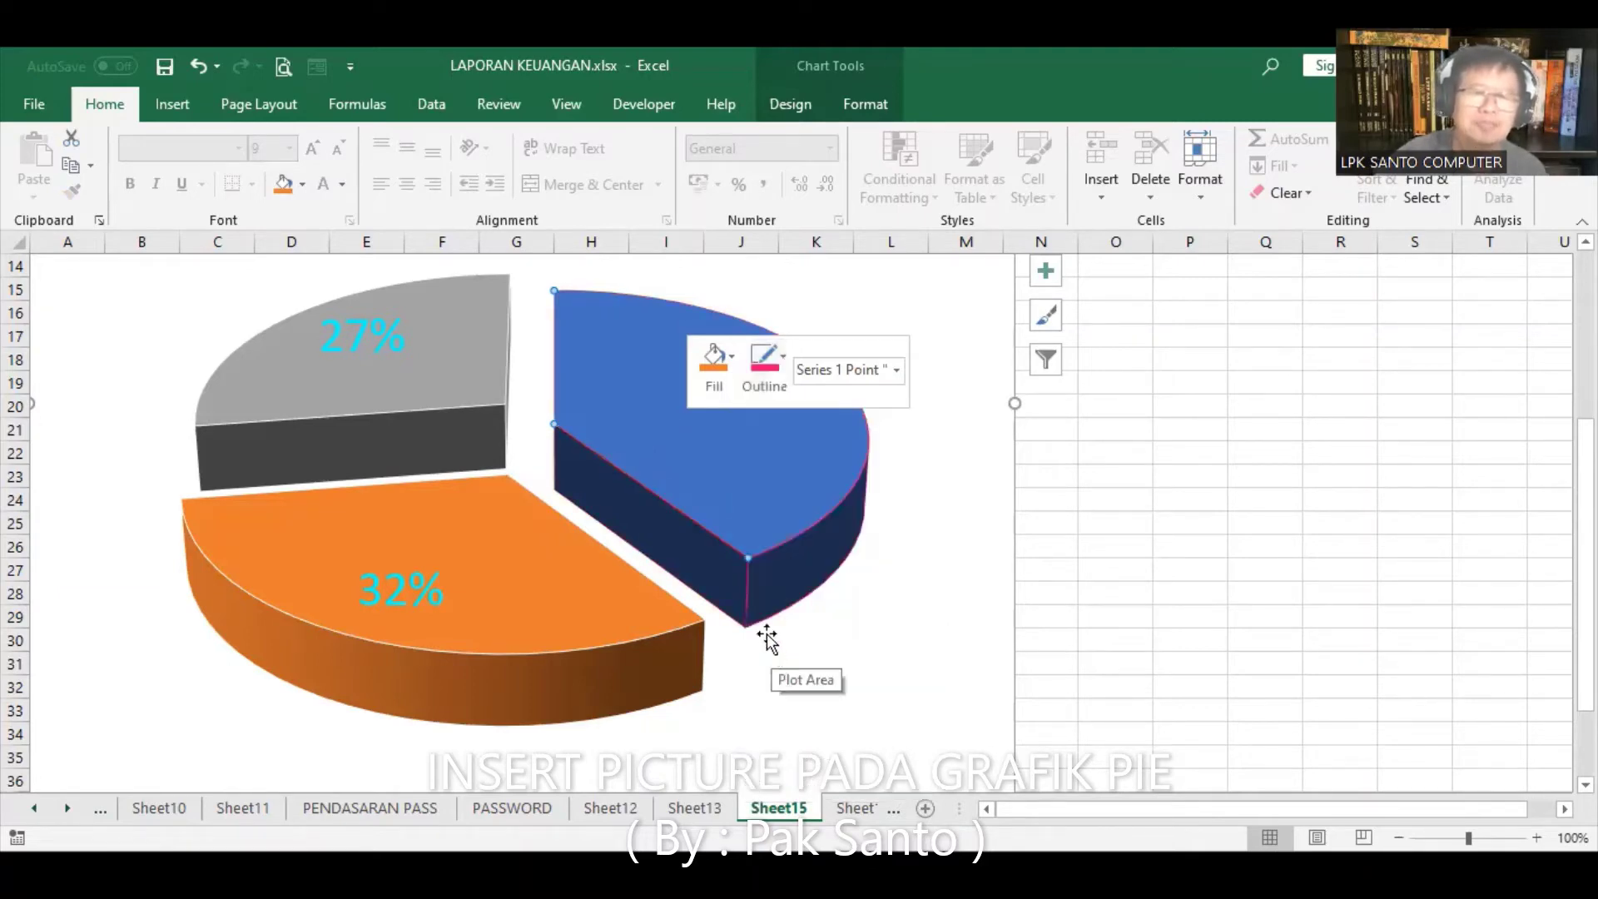
{"action": "mouse_move", "coordinate": [749, 489]}
{"action": "right_click", "coordinate": [751, 493]}
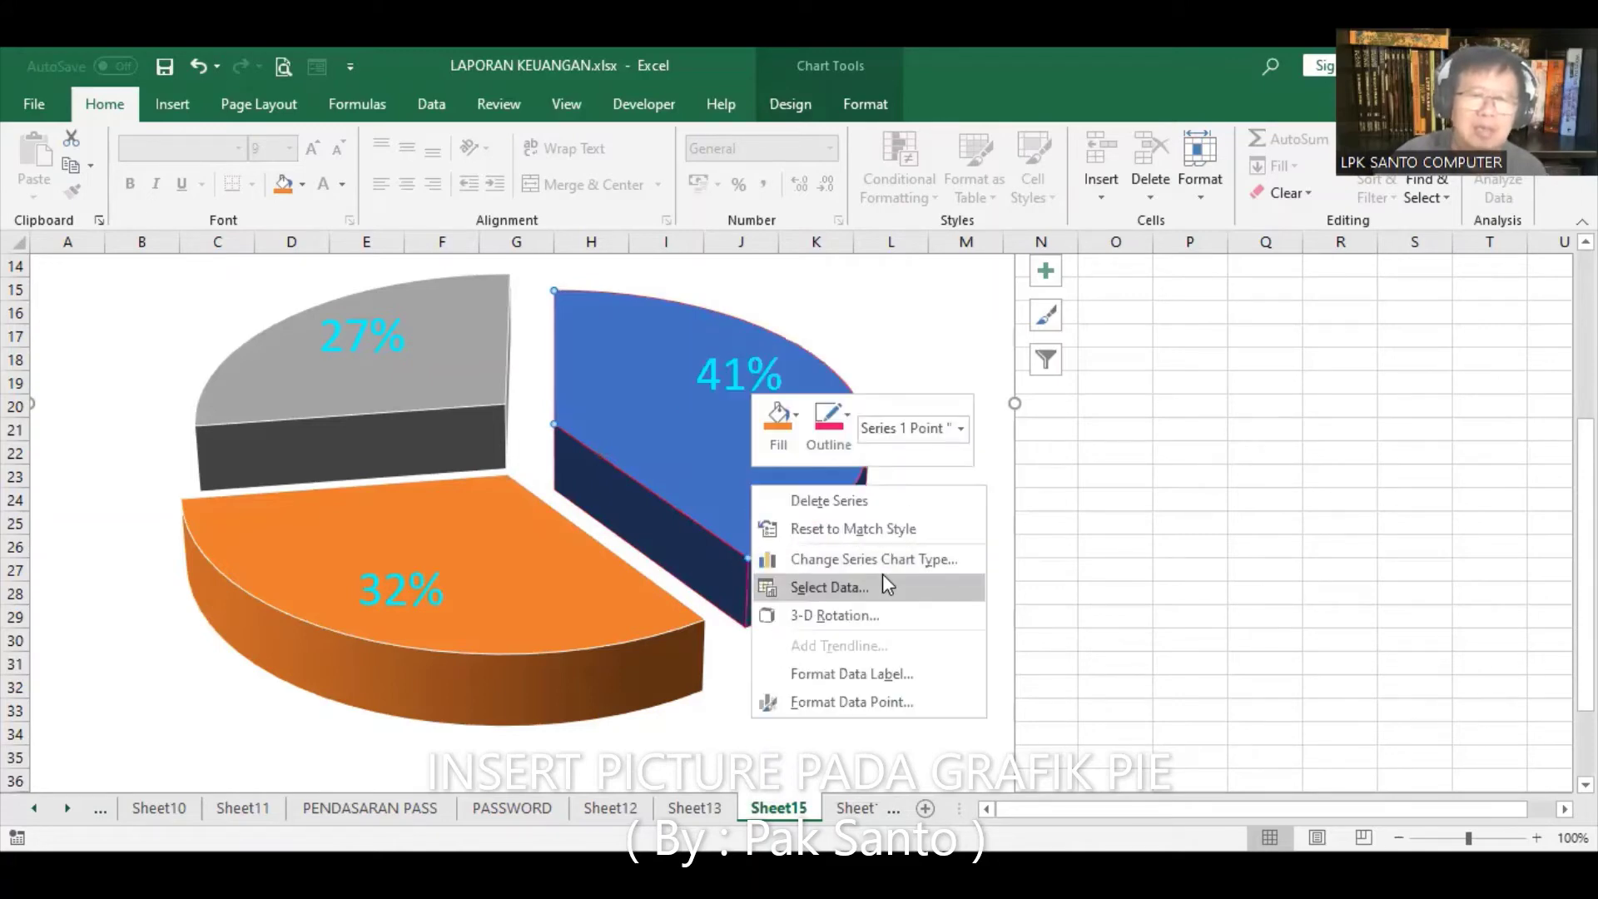
{"action": "left_click", "coordinate": [849, 416]}
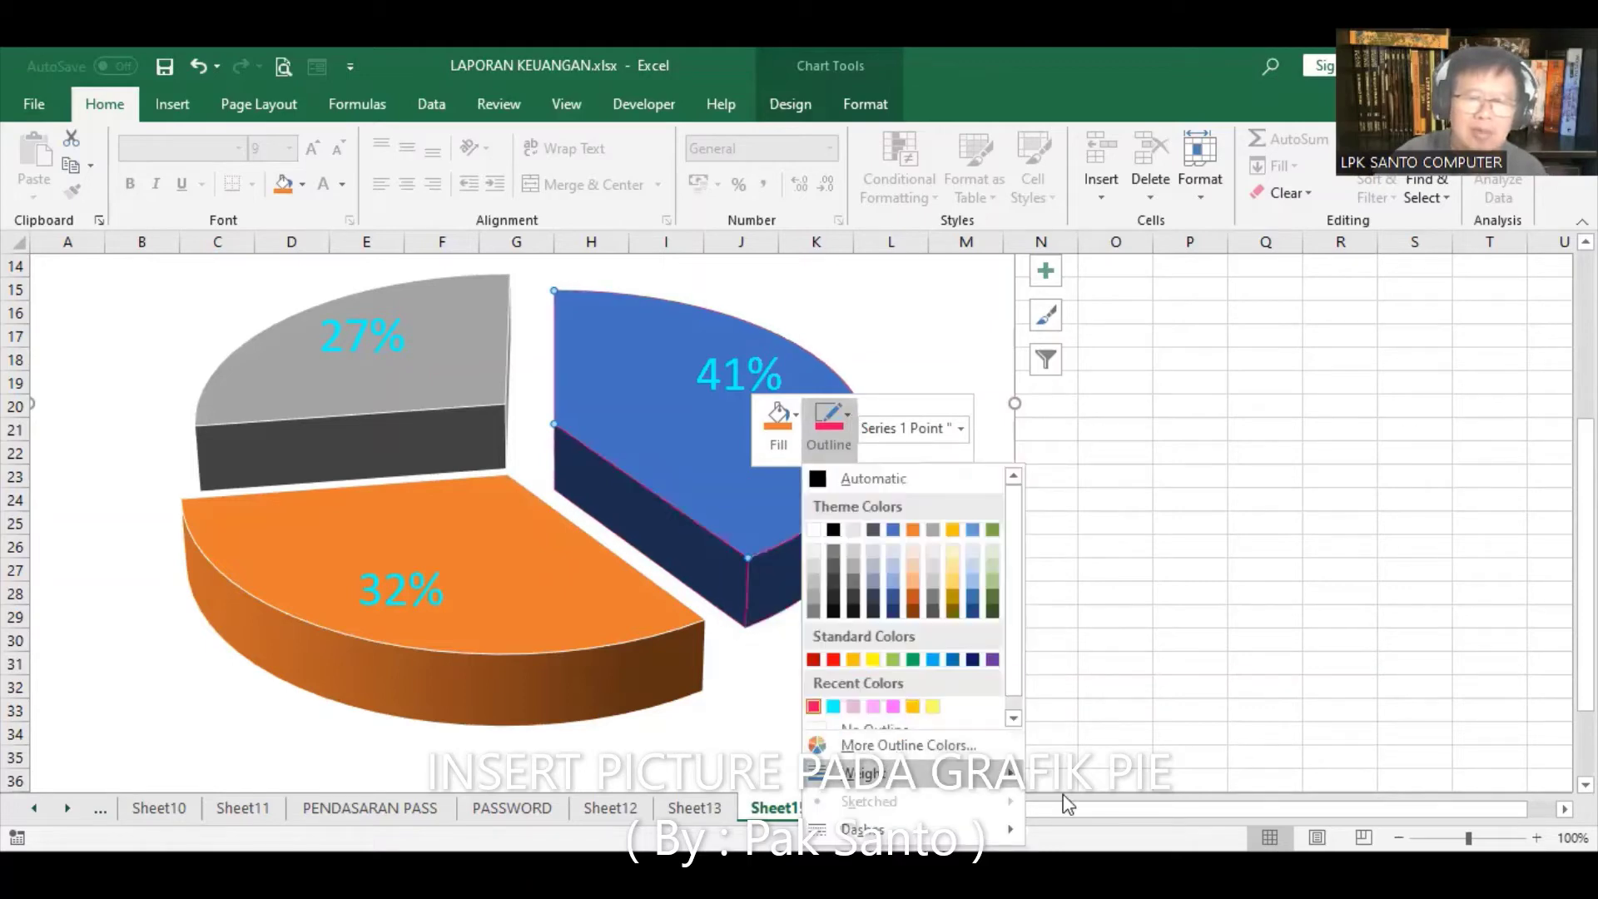
{"action": "mouse_move", "coordinate": [864, 774]}
{"action": "left_click", "coordinate": [1125, 795]}
{"action": "mouse_move", "coordinate": [649, 412]}
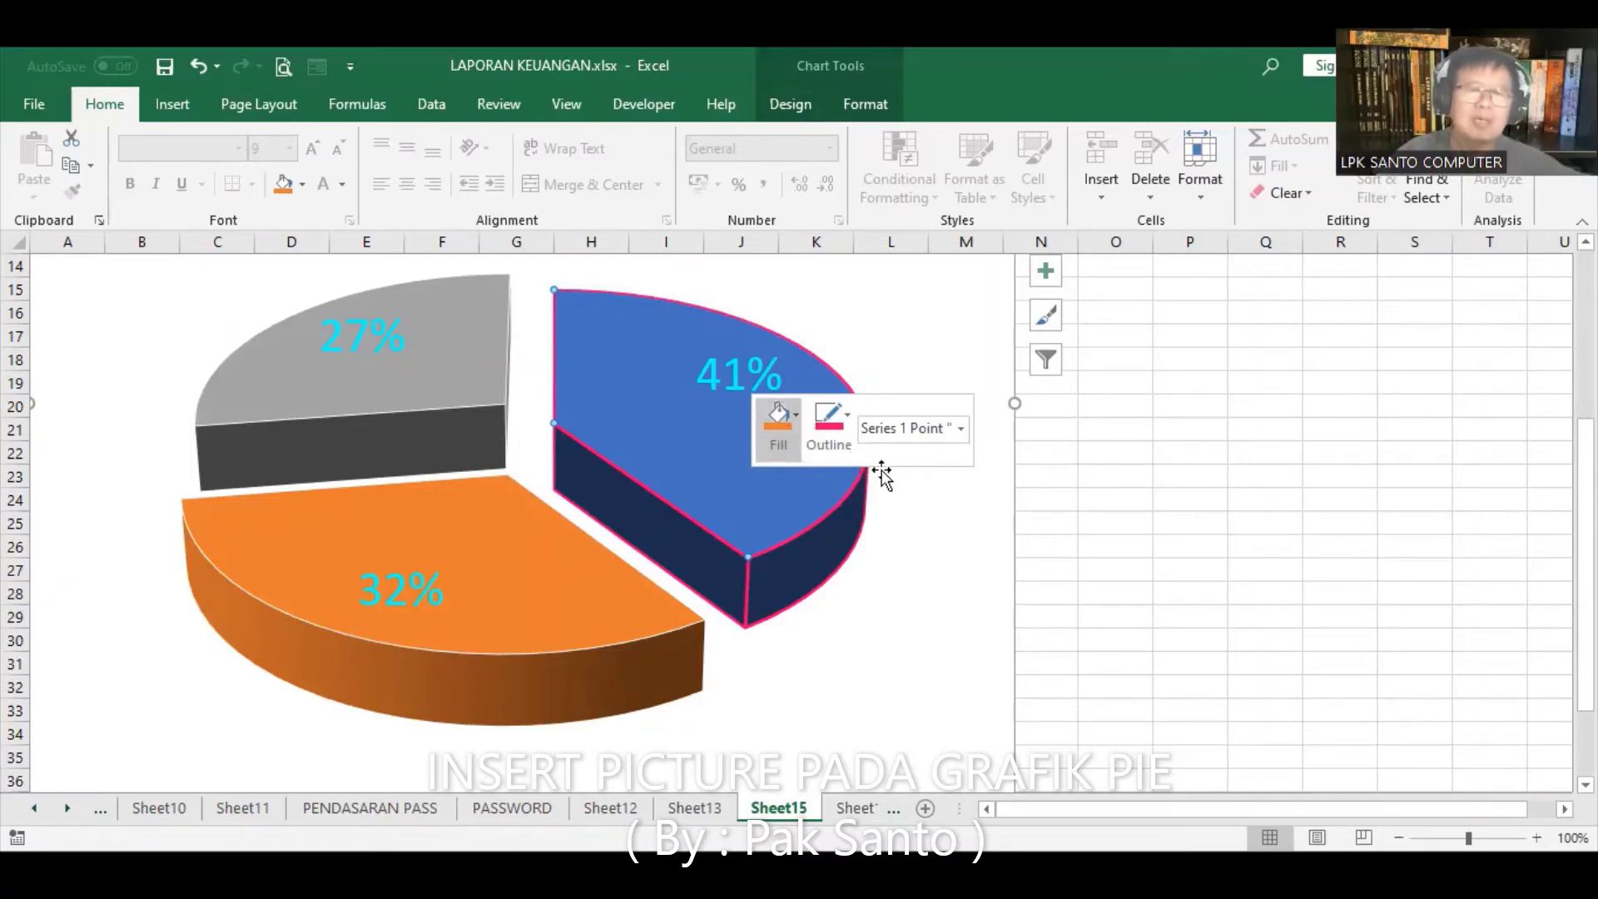
- Choose Picture from the JATENG slice's Fill menu to bring up Insert Pictures
{"action": "left_click", "coordinate": [789, 421]}
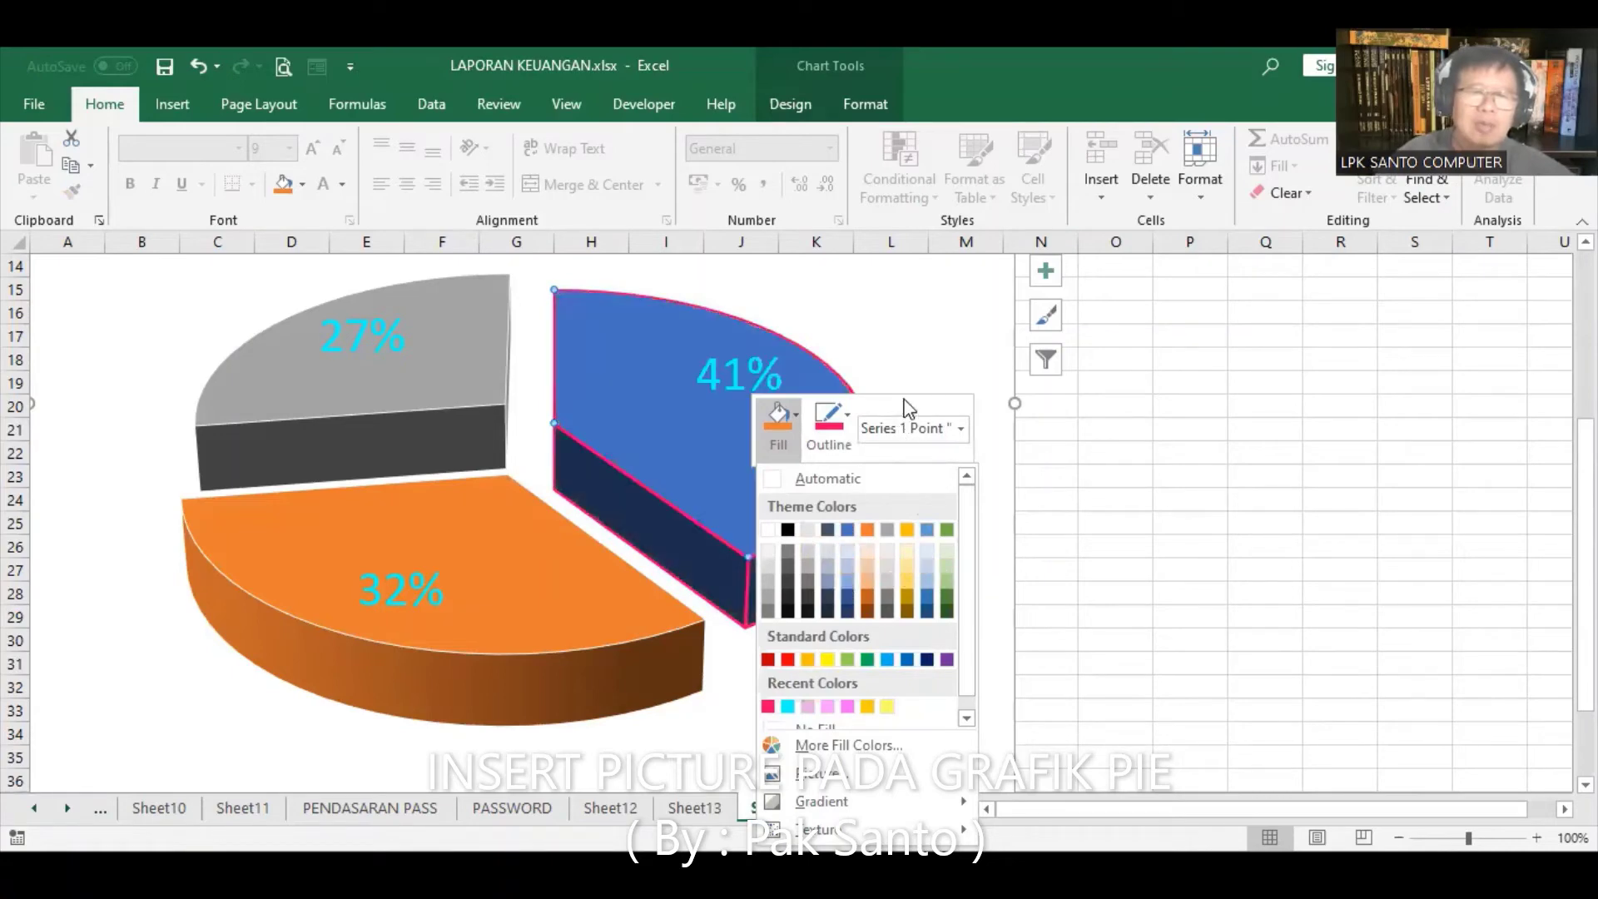
{"action": "left_click", "coordinate": [796, 415]}
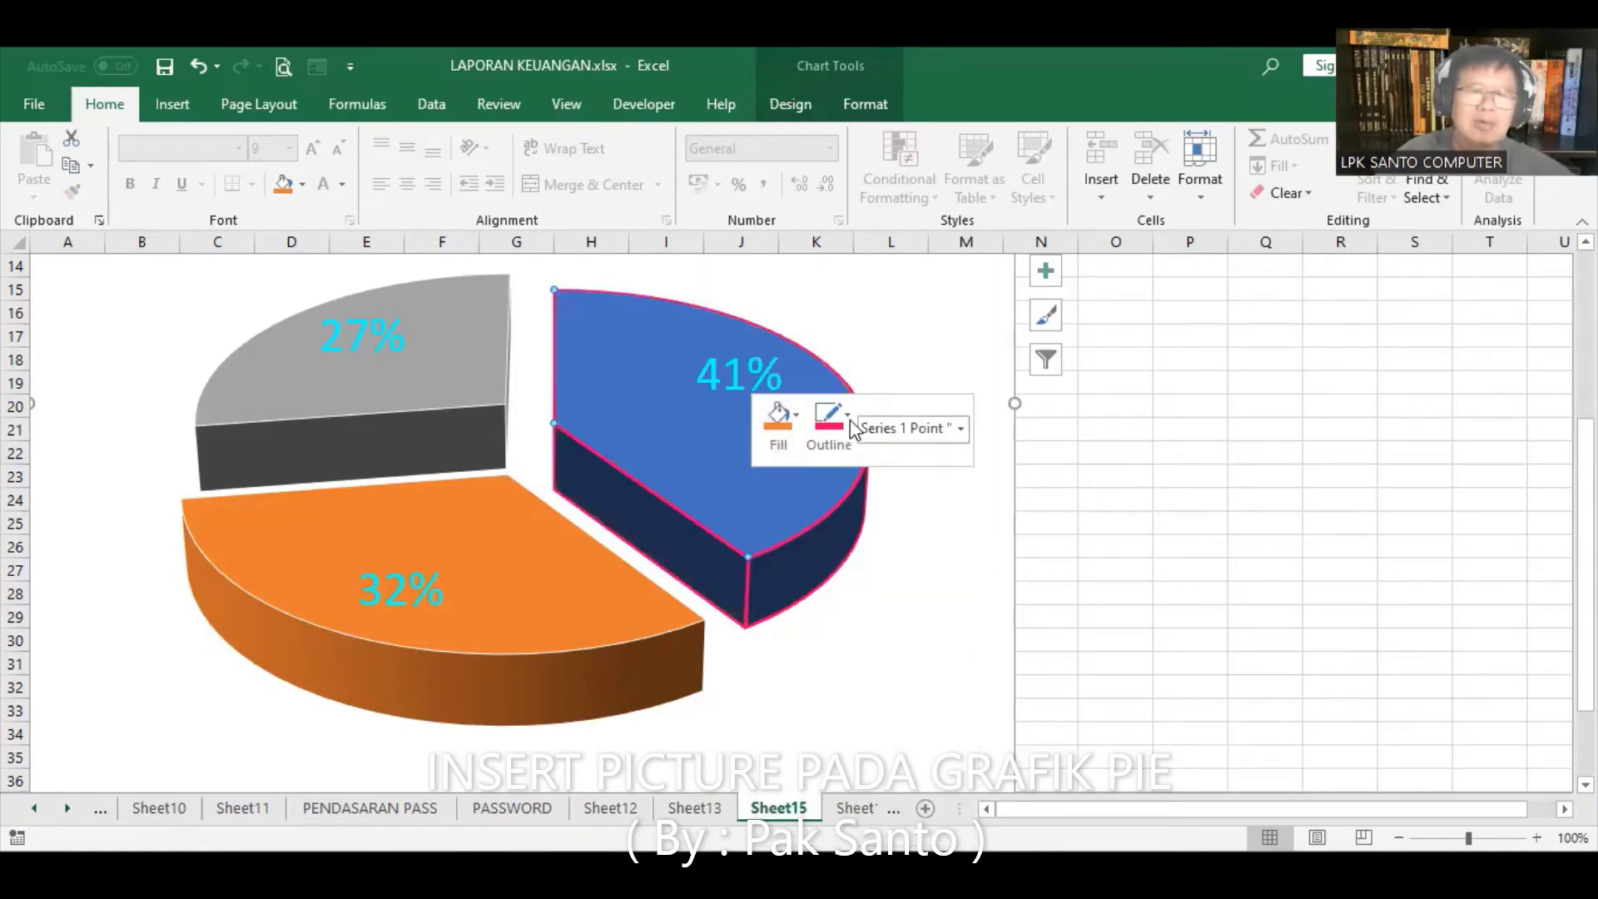
{"action": "left_click", "coordinate": [795, 416]}
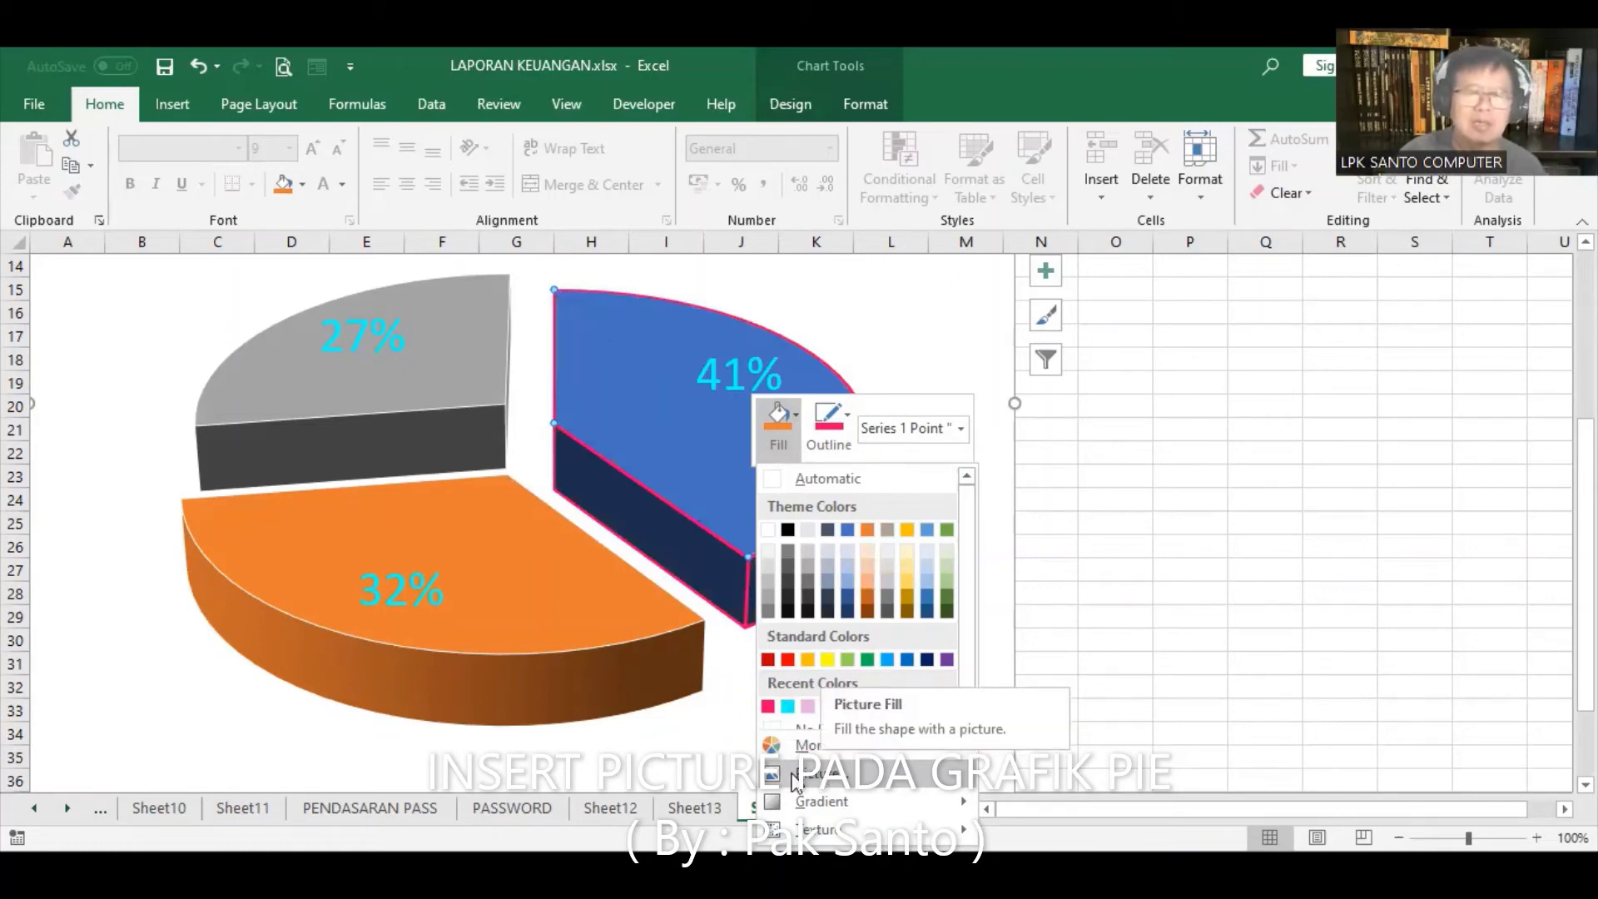
{"action": "left_click", "coordinate": [794, 776]}
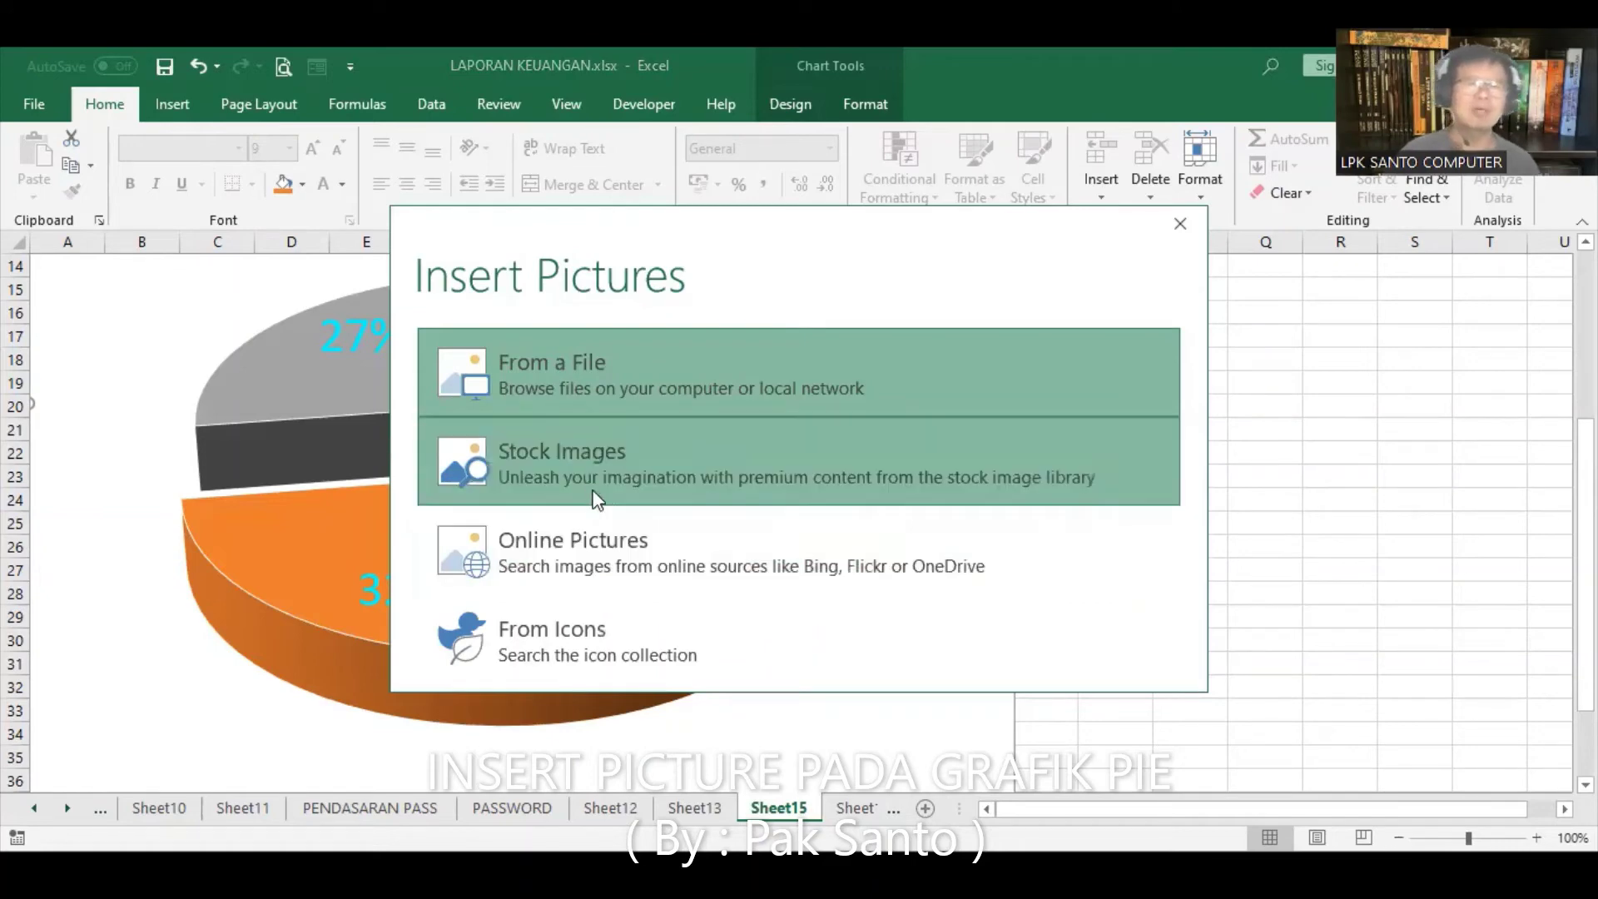
- Fill the JATENG slice with BACKGROUN 5.jpg from New Volume (E:) > SANTO COMPUTER
{"action": "left_click", "coordinate": [588, 406]}
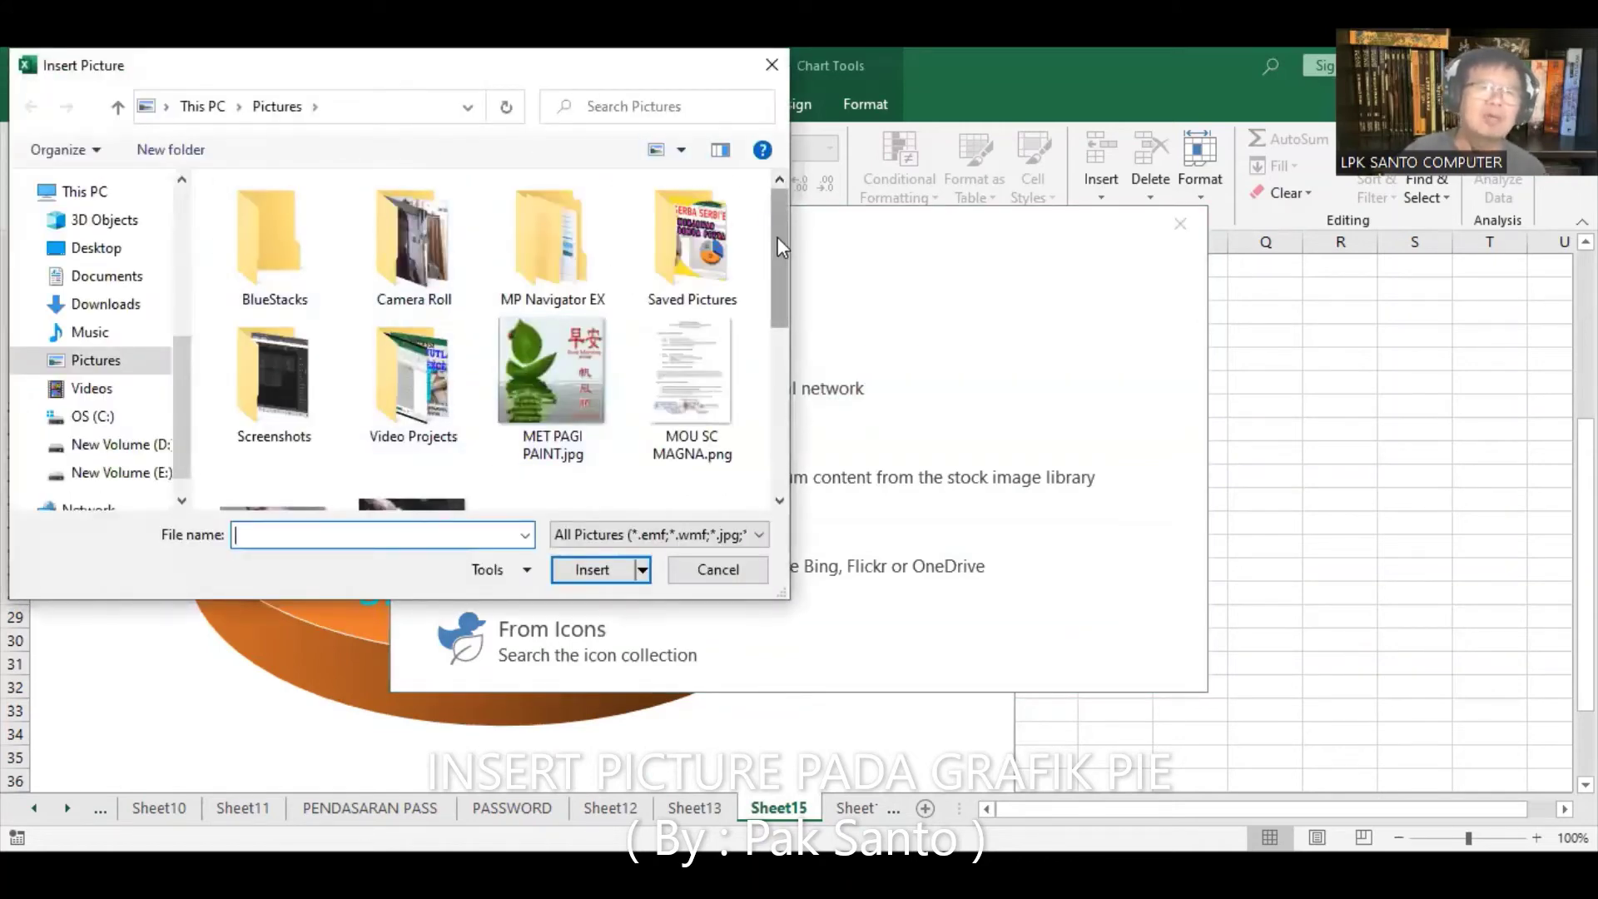
{"action": "left_click_drag", "start_coordinate": [777, 238], "coordinate": [777, 286]}
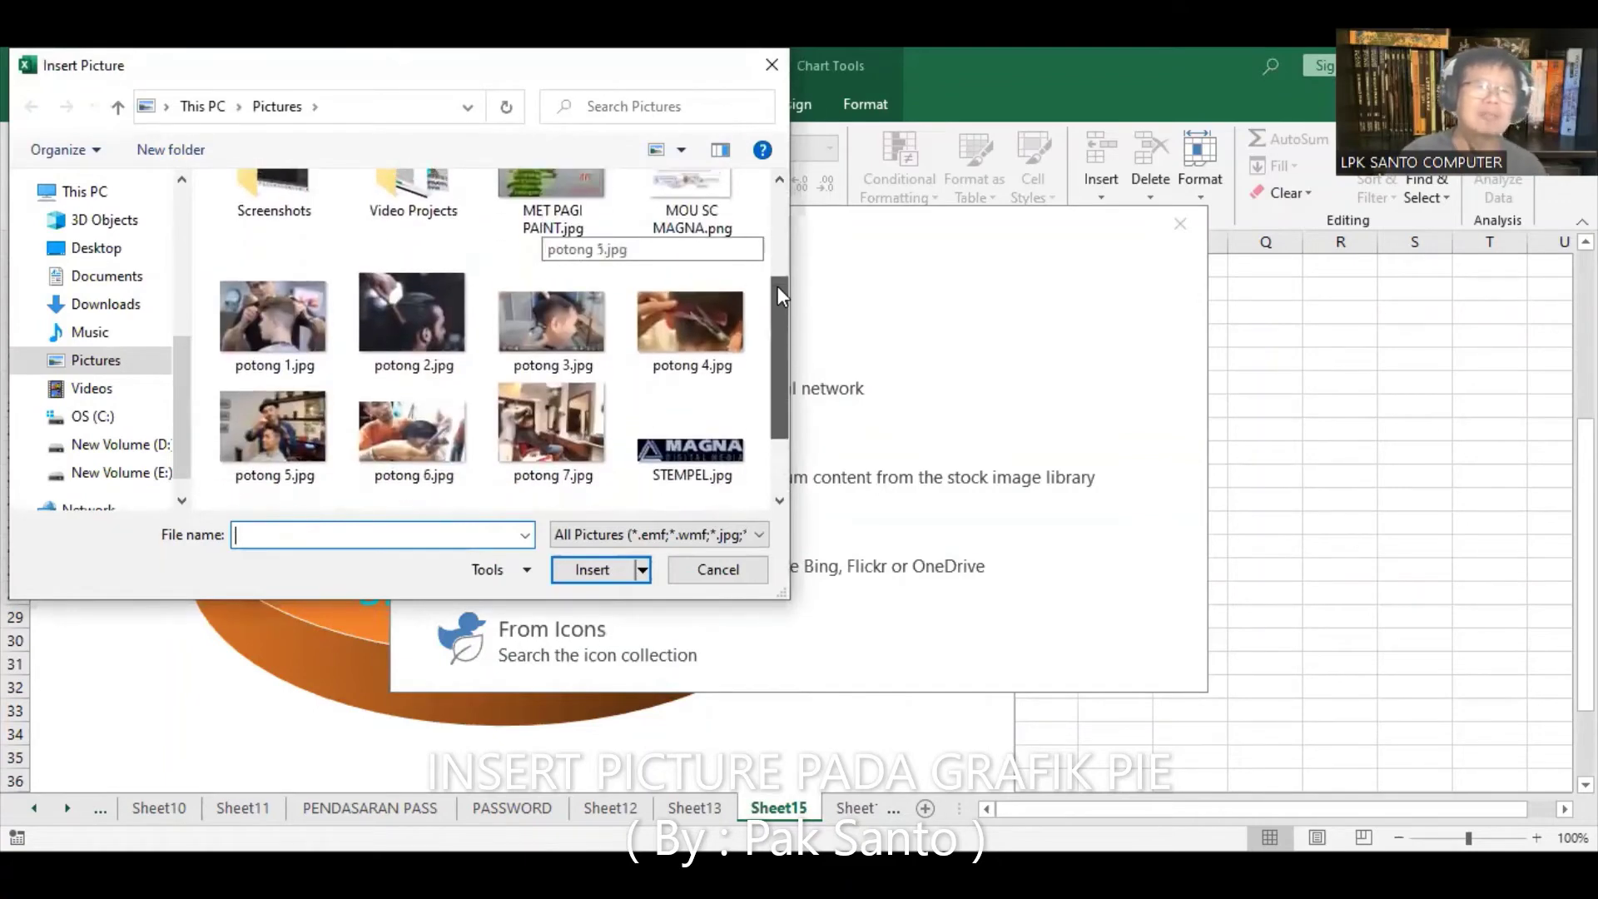
{"action": "left_click_drag", "start_coordinate": [777, 286], "coordinate": [776, 238]}
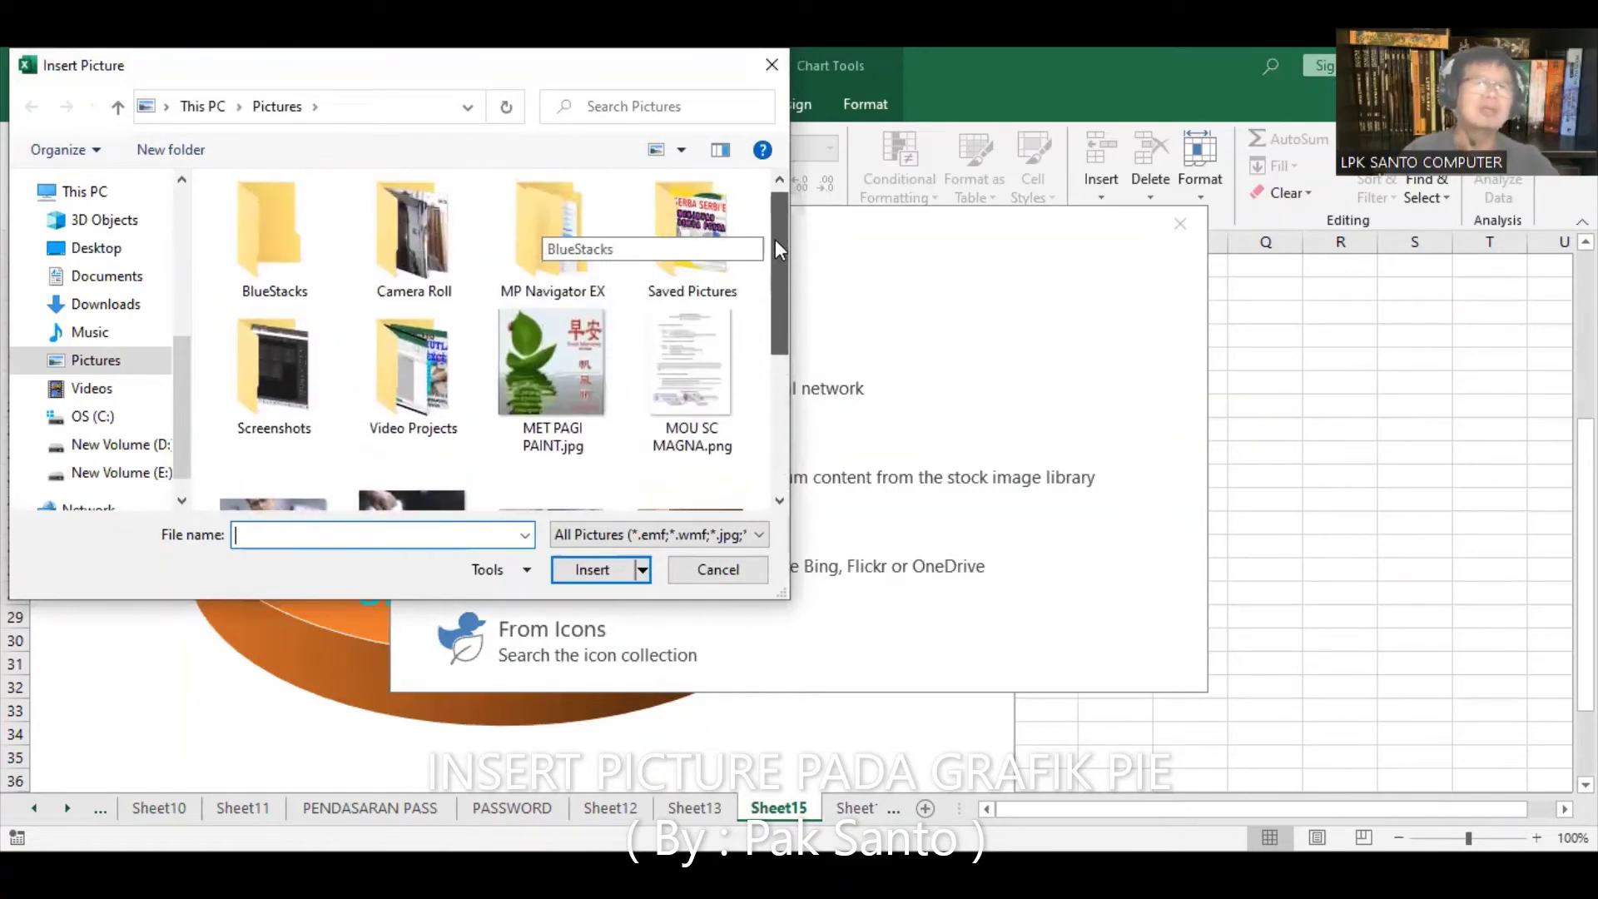
{"action": "left_click", "coordinate": [148, 474]}
{"action": "scroll", "coordinate": [283, 337], "scroll_direction": "down", "scroll_amount": 10}
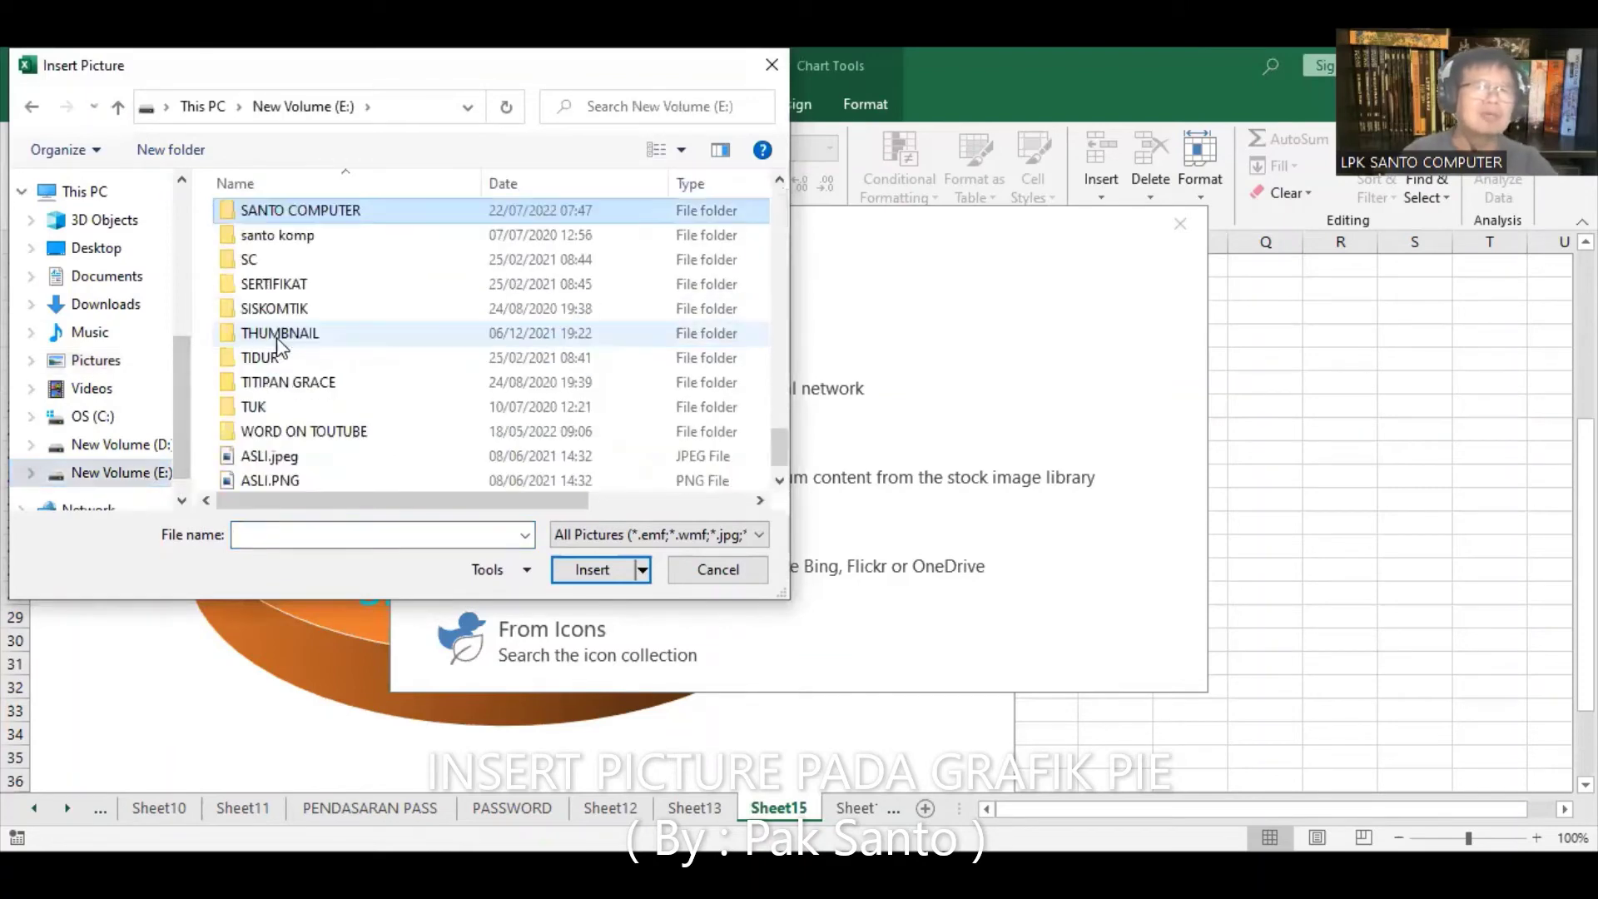
{"action": "double_click", "coordinate": [357, 213]}
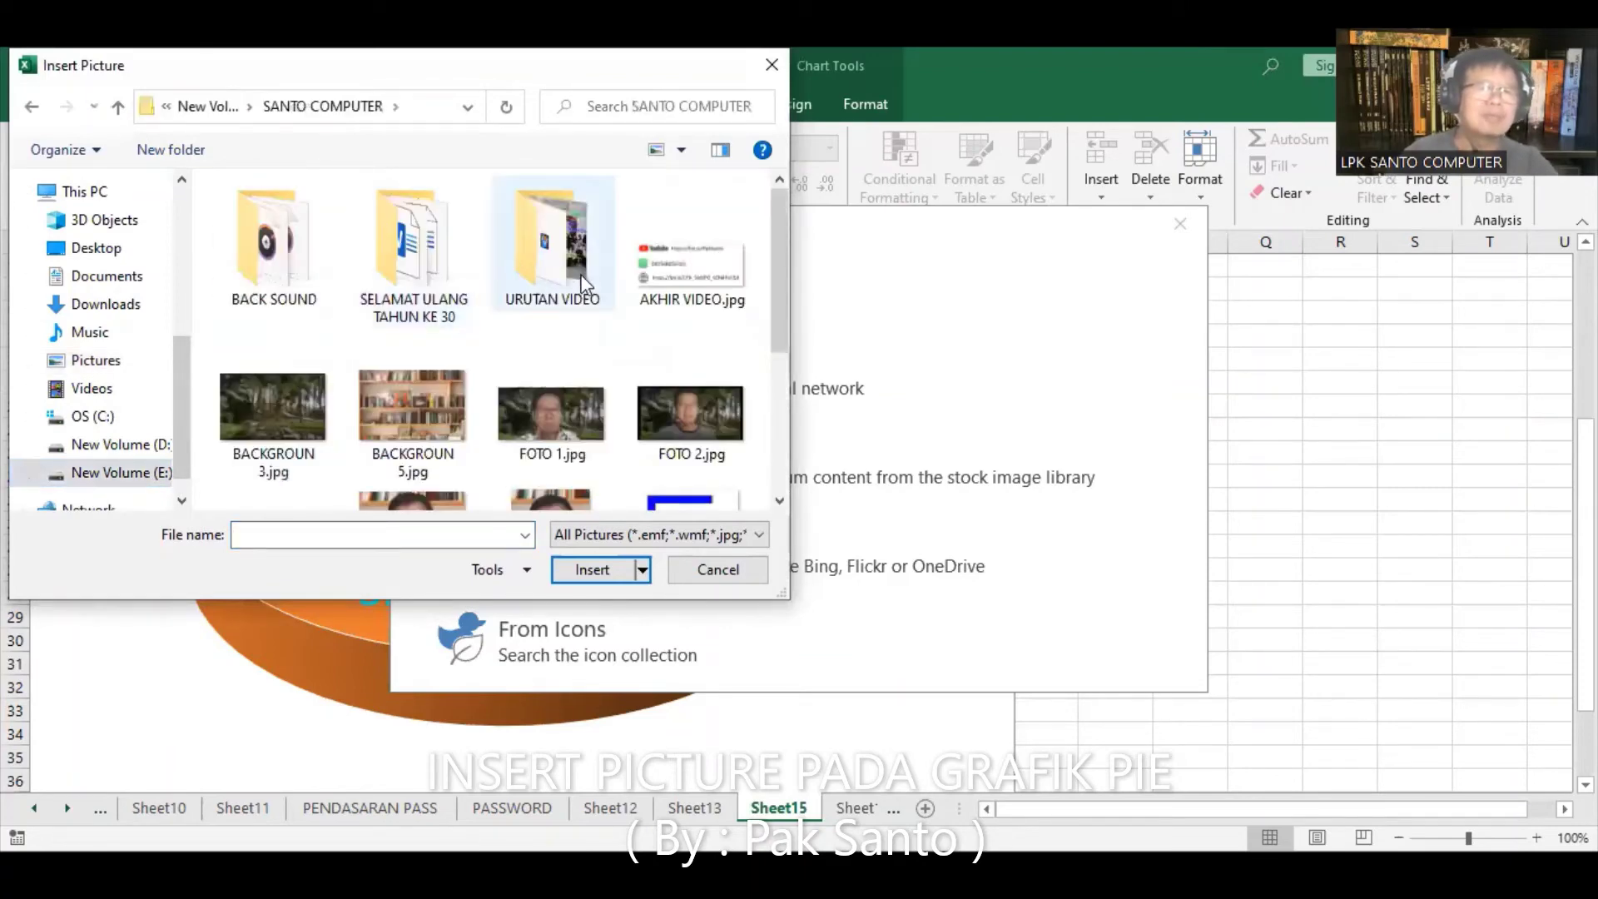
{"action": "left_click", "coordinate": [421, 393]}
{"action": "double_click", "coordinate": [423, 394]}
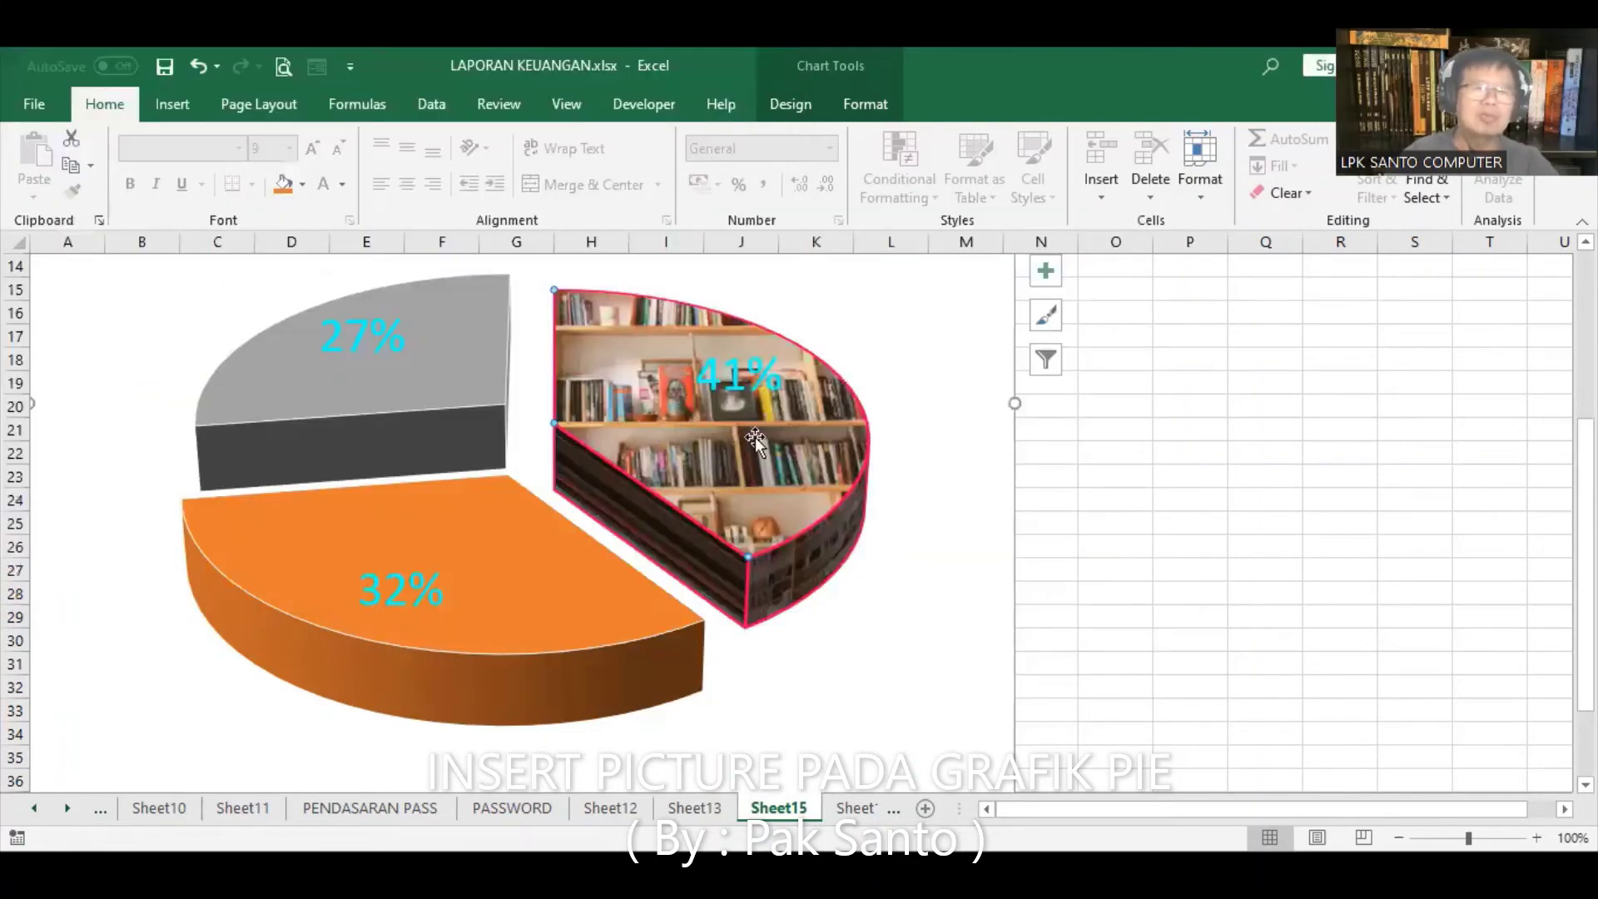
{"action": "mouse_move", "coordinate": [702, 422]}
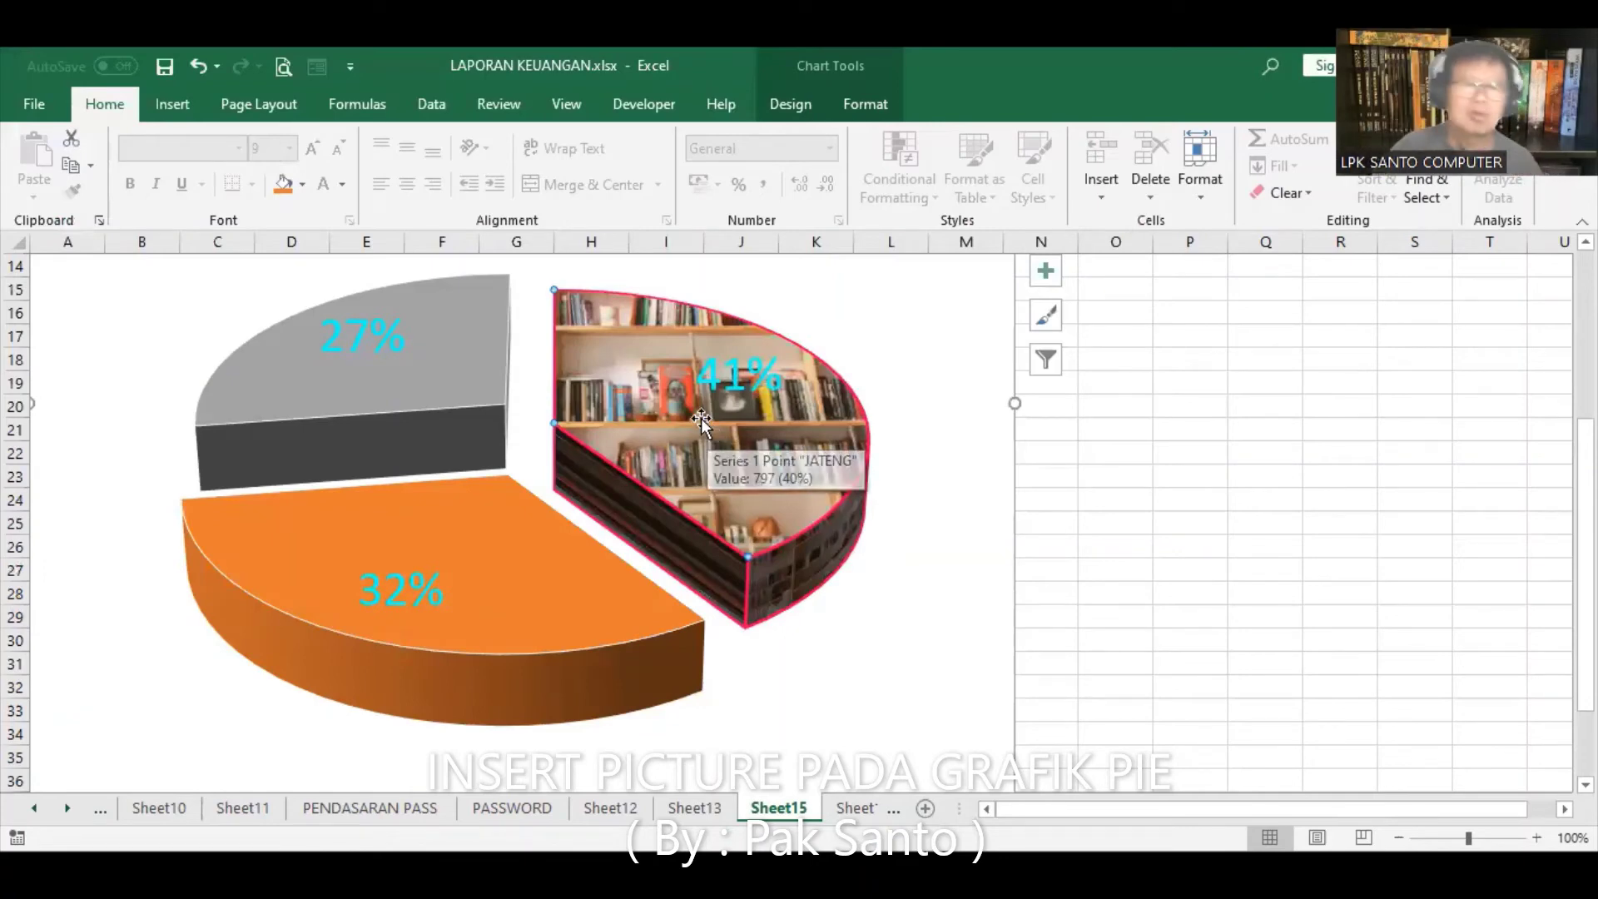
- Make the 41% data label's text black
{"action": "left_click", "coordinate": [701, 416]}
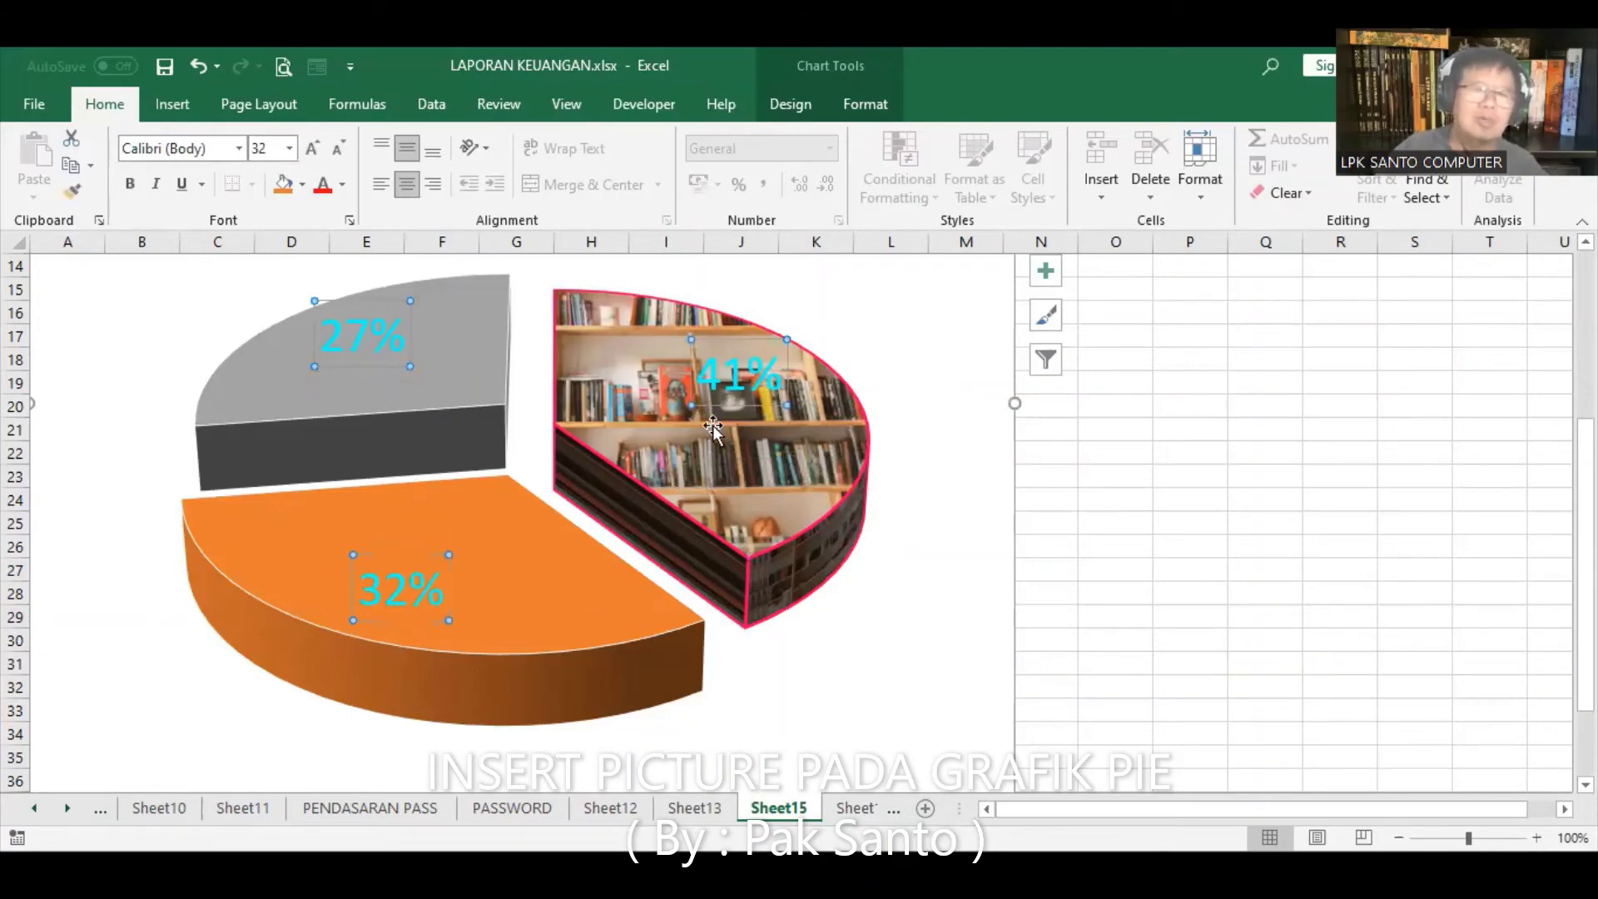
{"action": "left_click", "coordinate": [789, 408]}
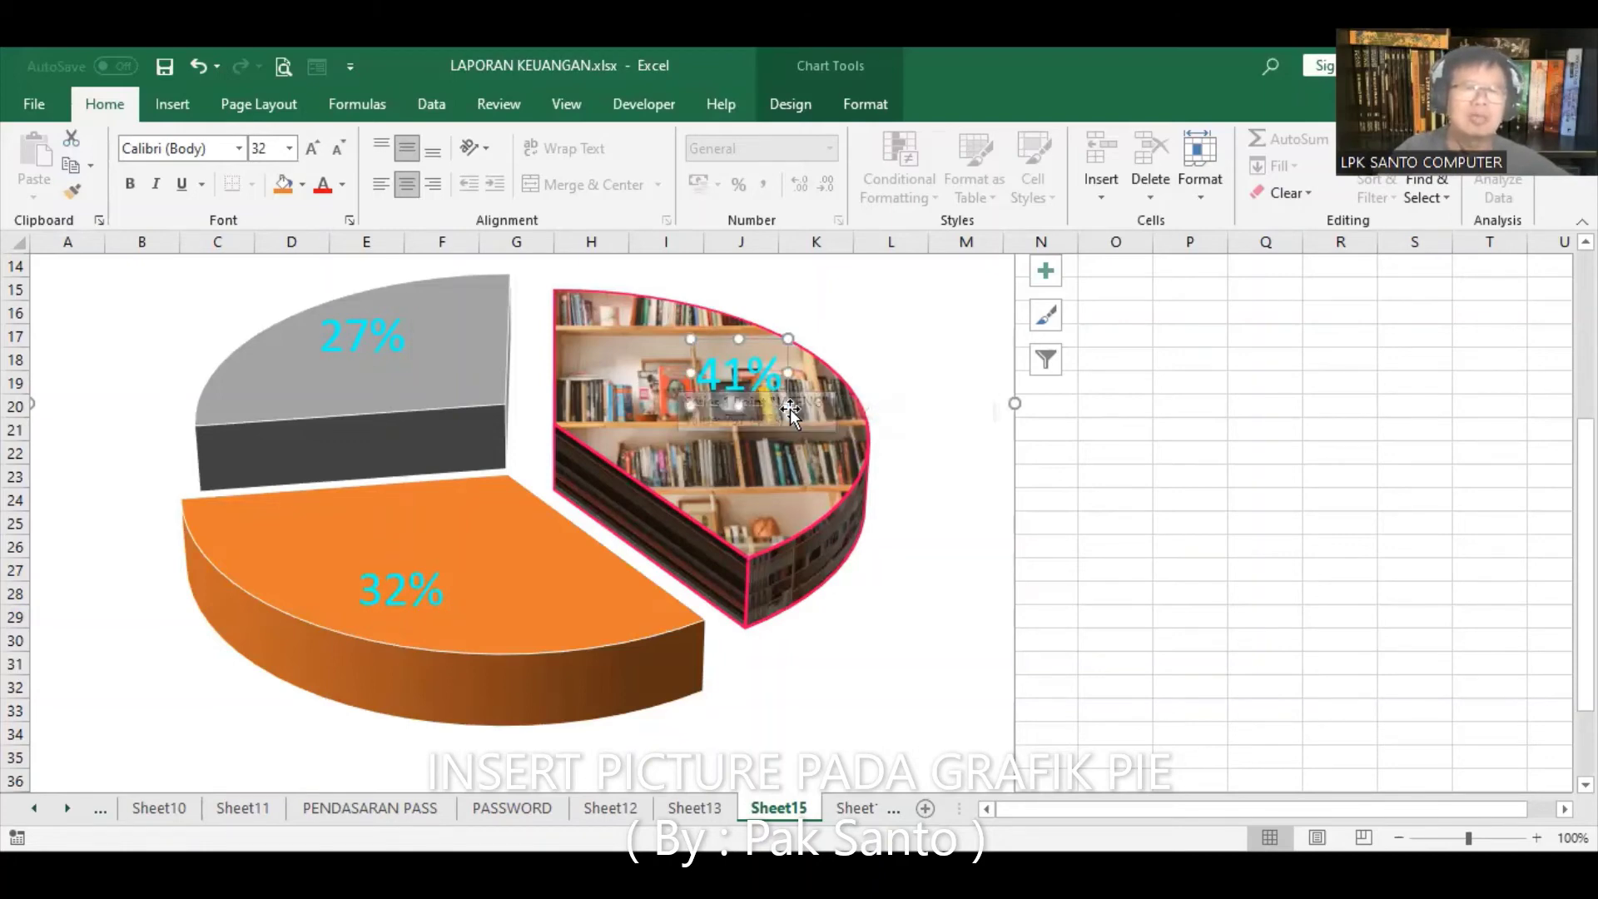
{"action": "right_click", "coordinate": [790, 407]}
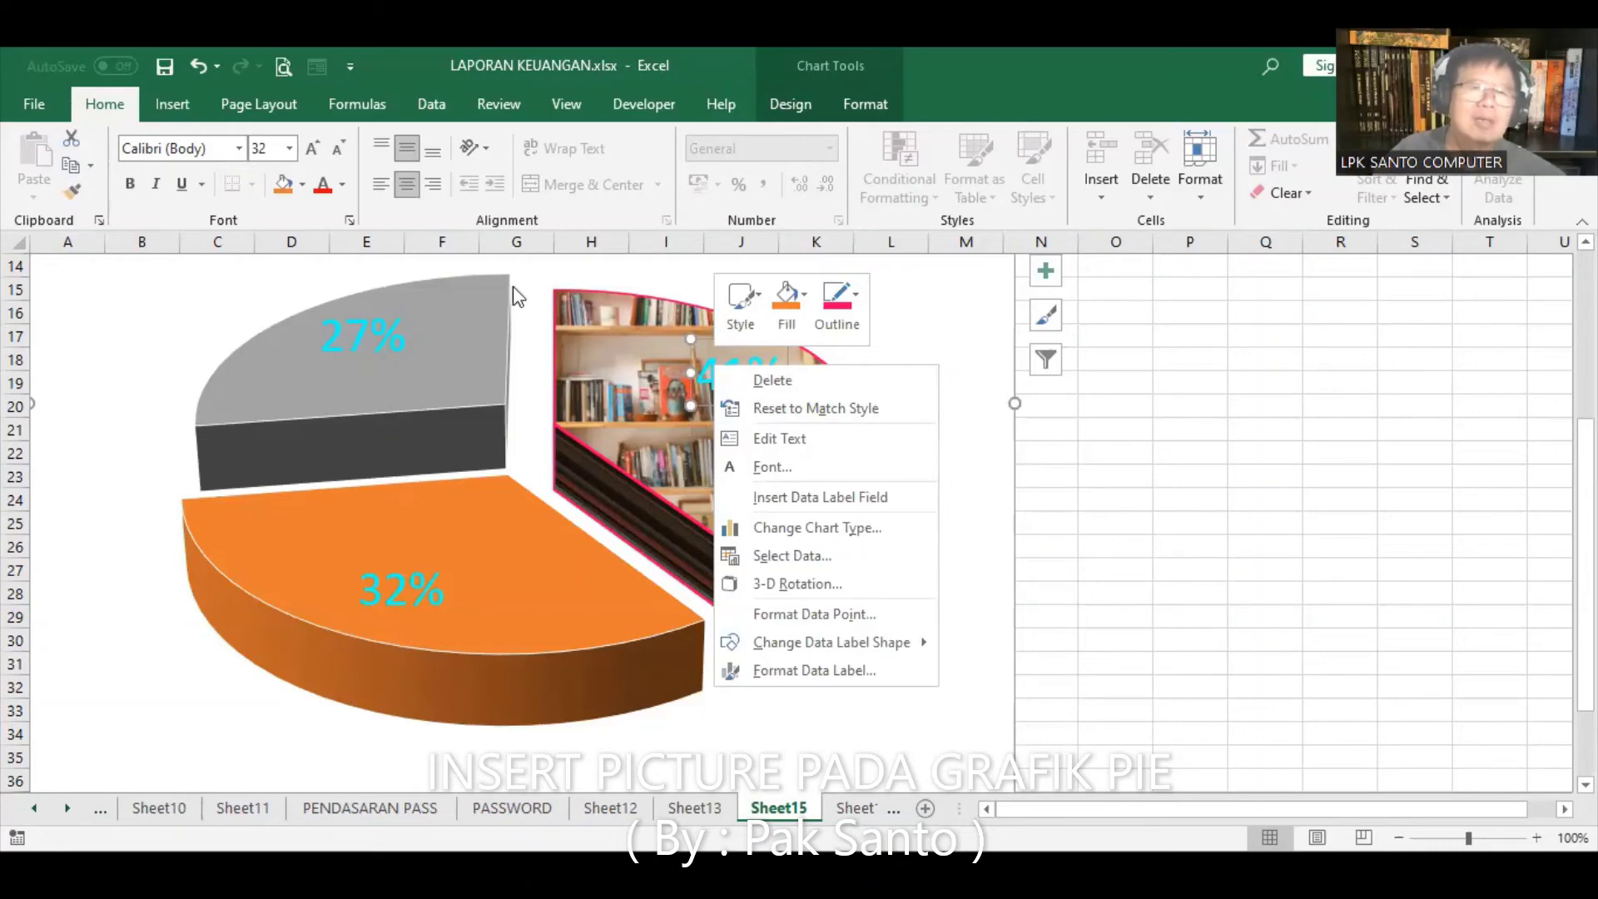
{"action": "left_click", "coordinate": [341, 184]}
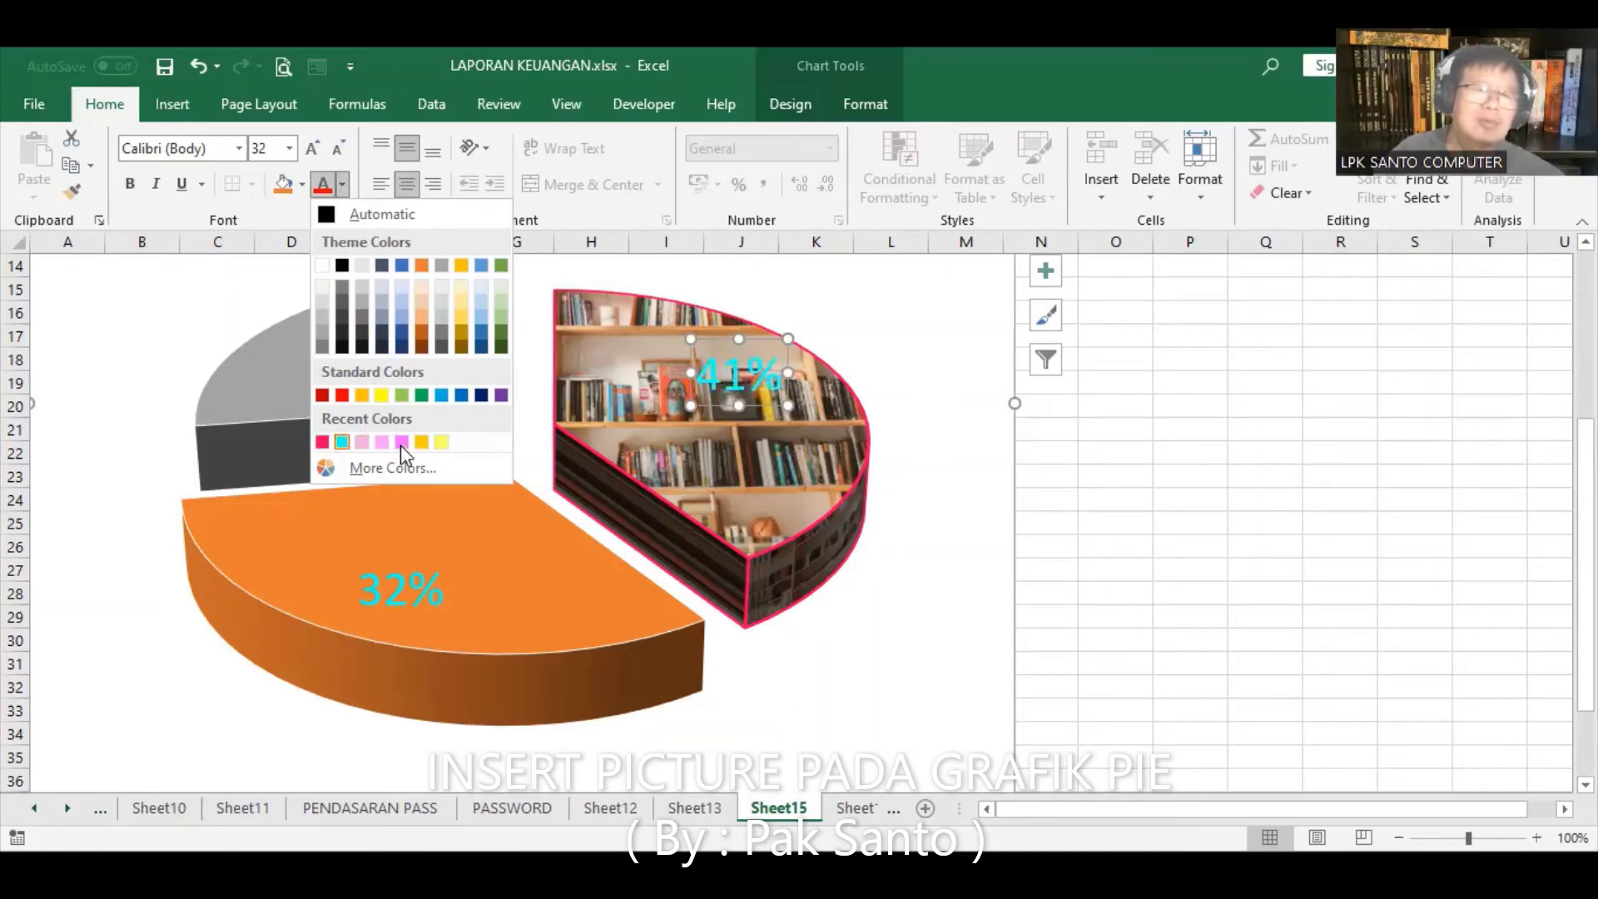
{"action": "left_click", "coordinate": [342, 267]}
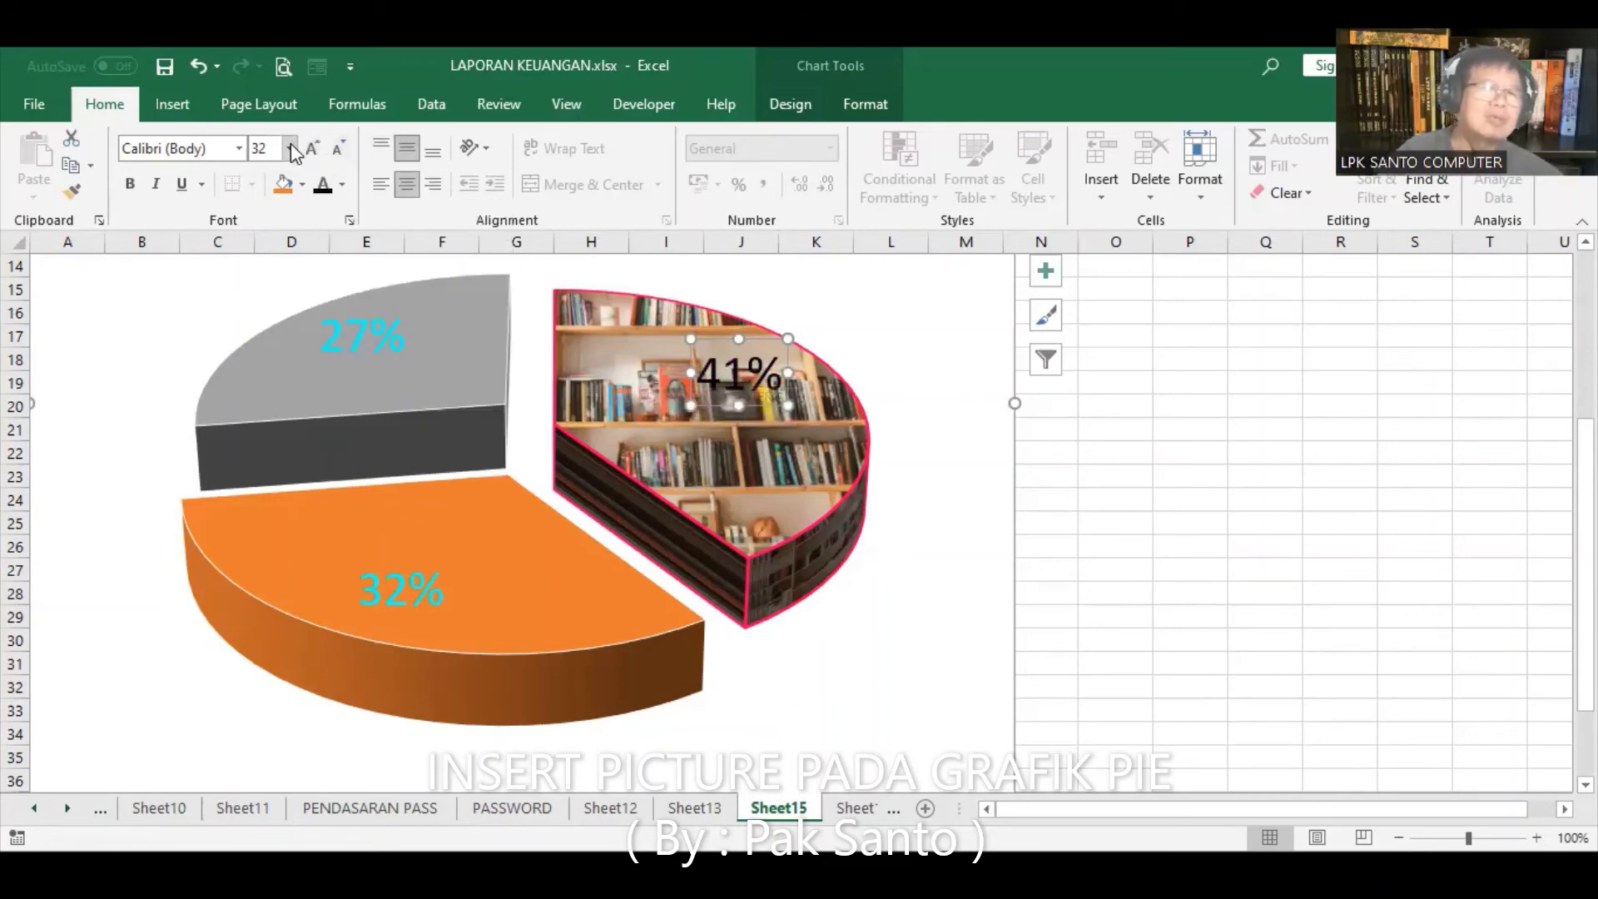
- Enlarge the 41% label to 48 pt and nudge it slightly lower in the slice
{"action": "left_click", "coordinate": [315, 150]}
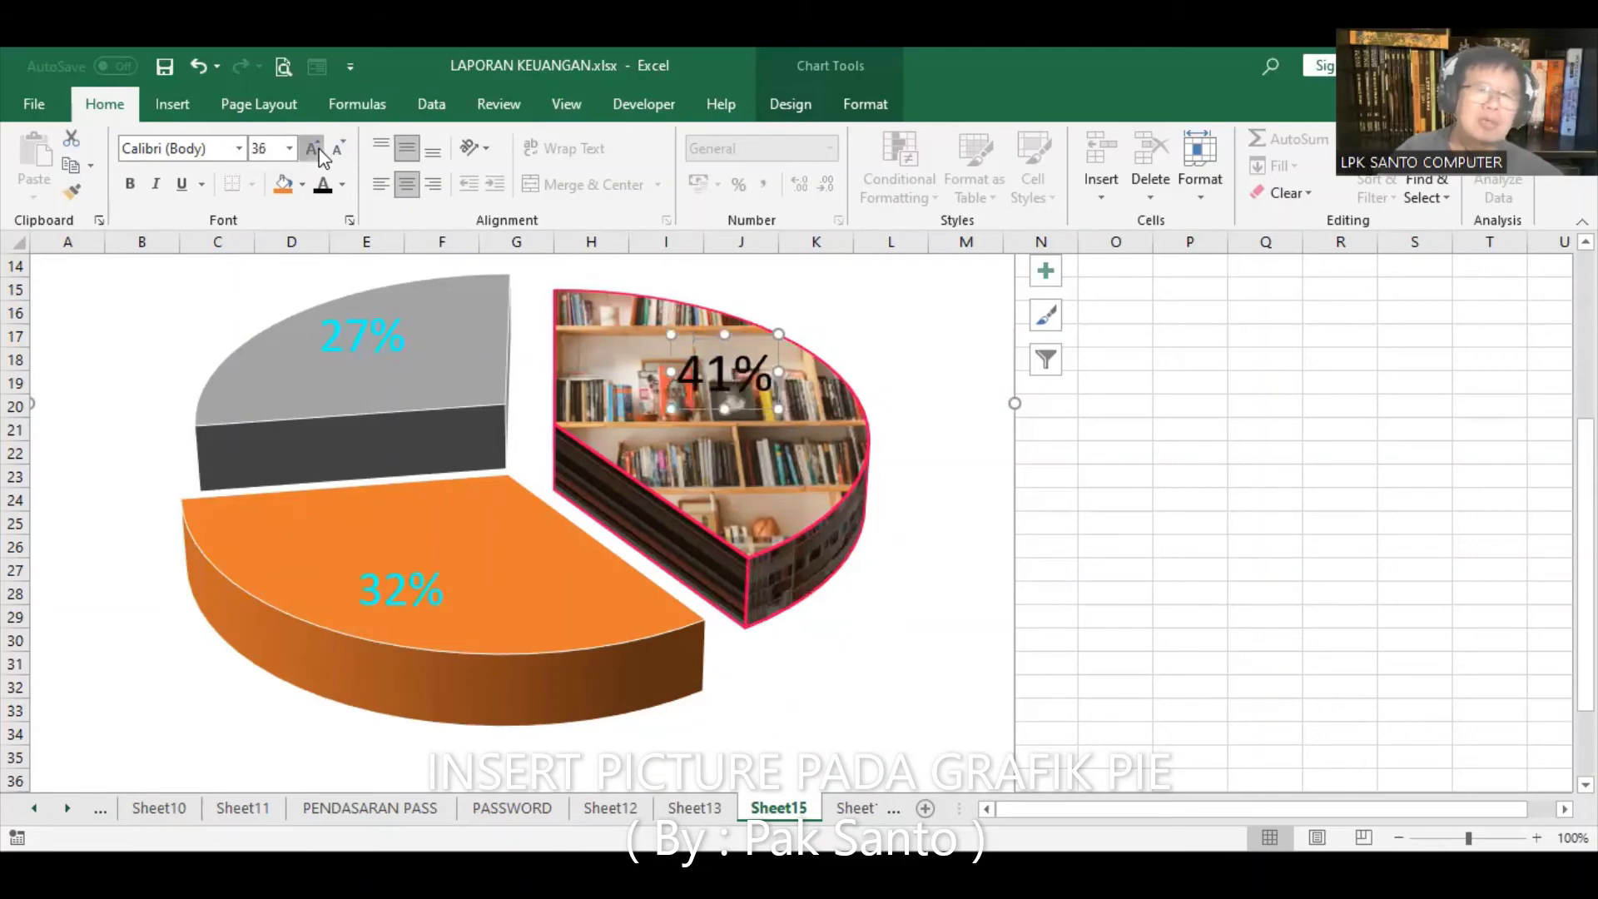
{"action": "left_click", "coordinate": [315, 150]}
{"action": "left_click", "coordinate": [323, 157]}
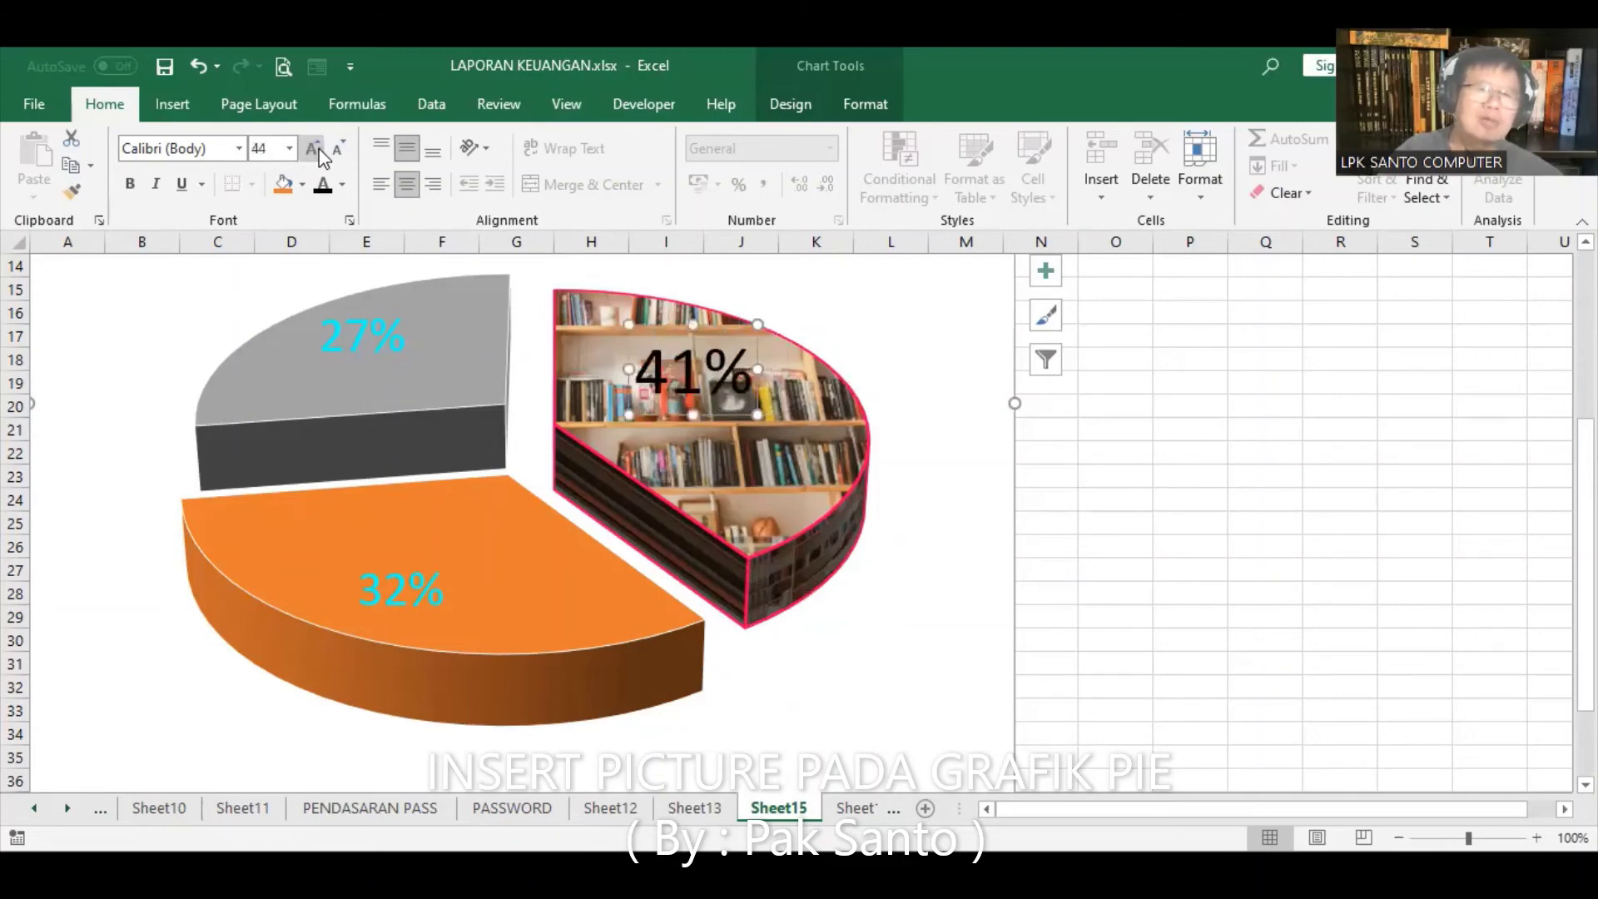
{"action": "left_click", "coordinate": [314, 150]}
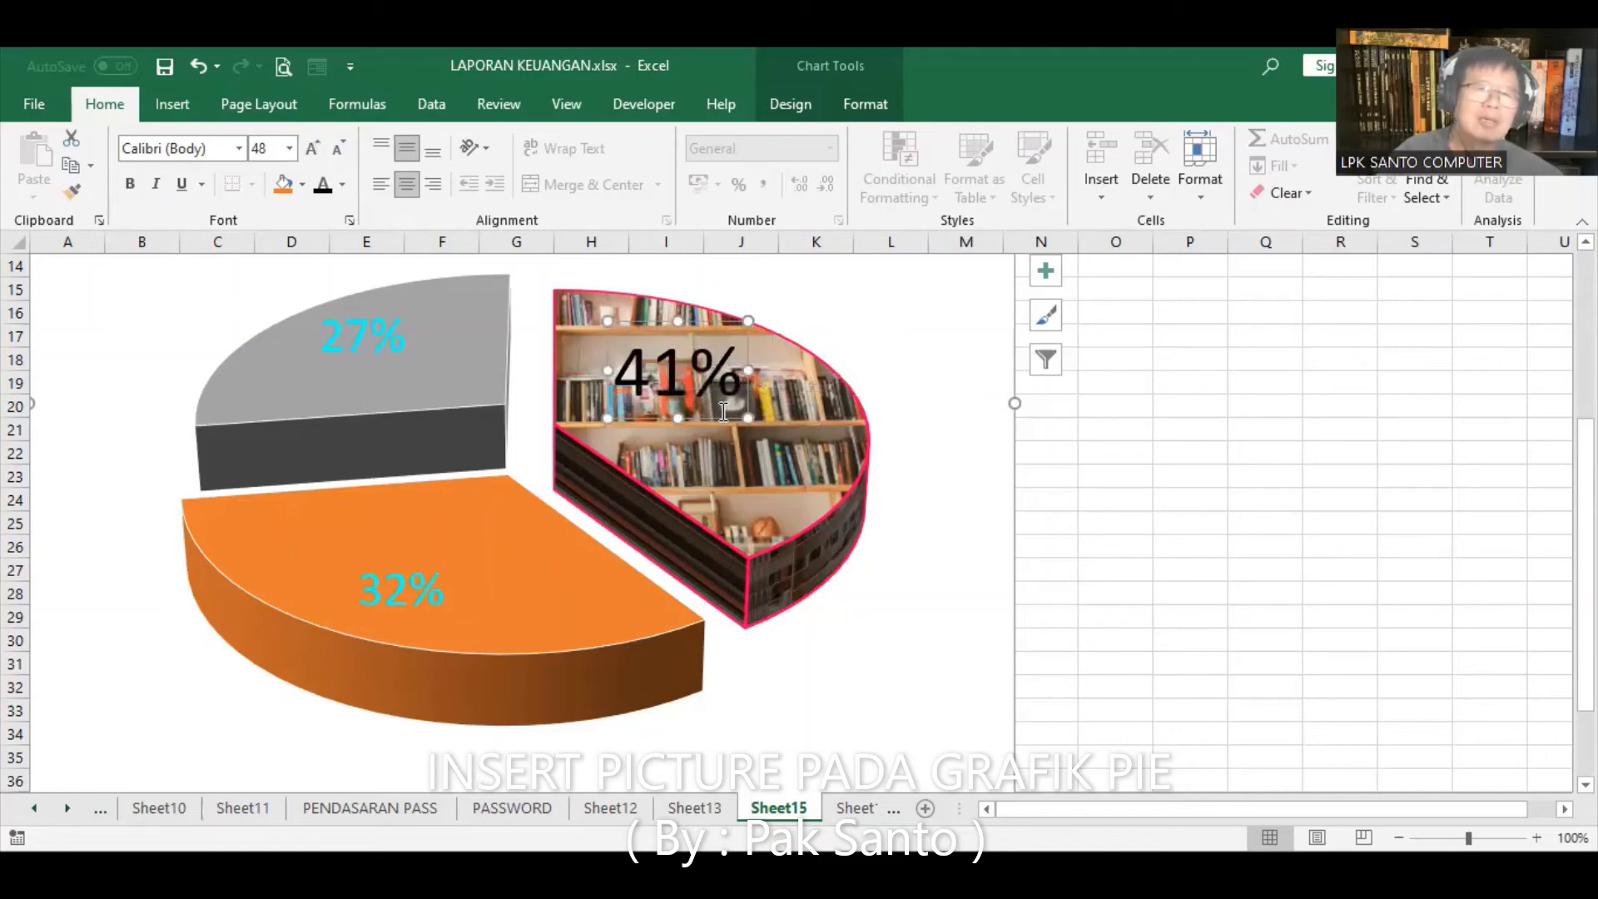
{"action": "left_click_drag", "start_coordinate": [723, 411], "coordinate": [737, 430]}
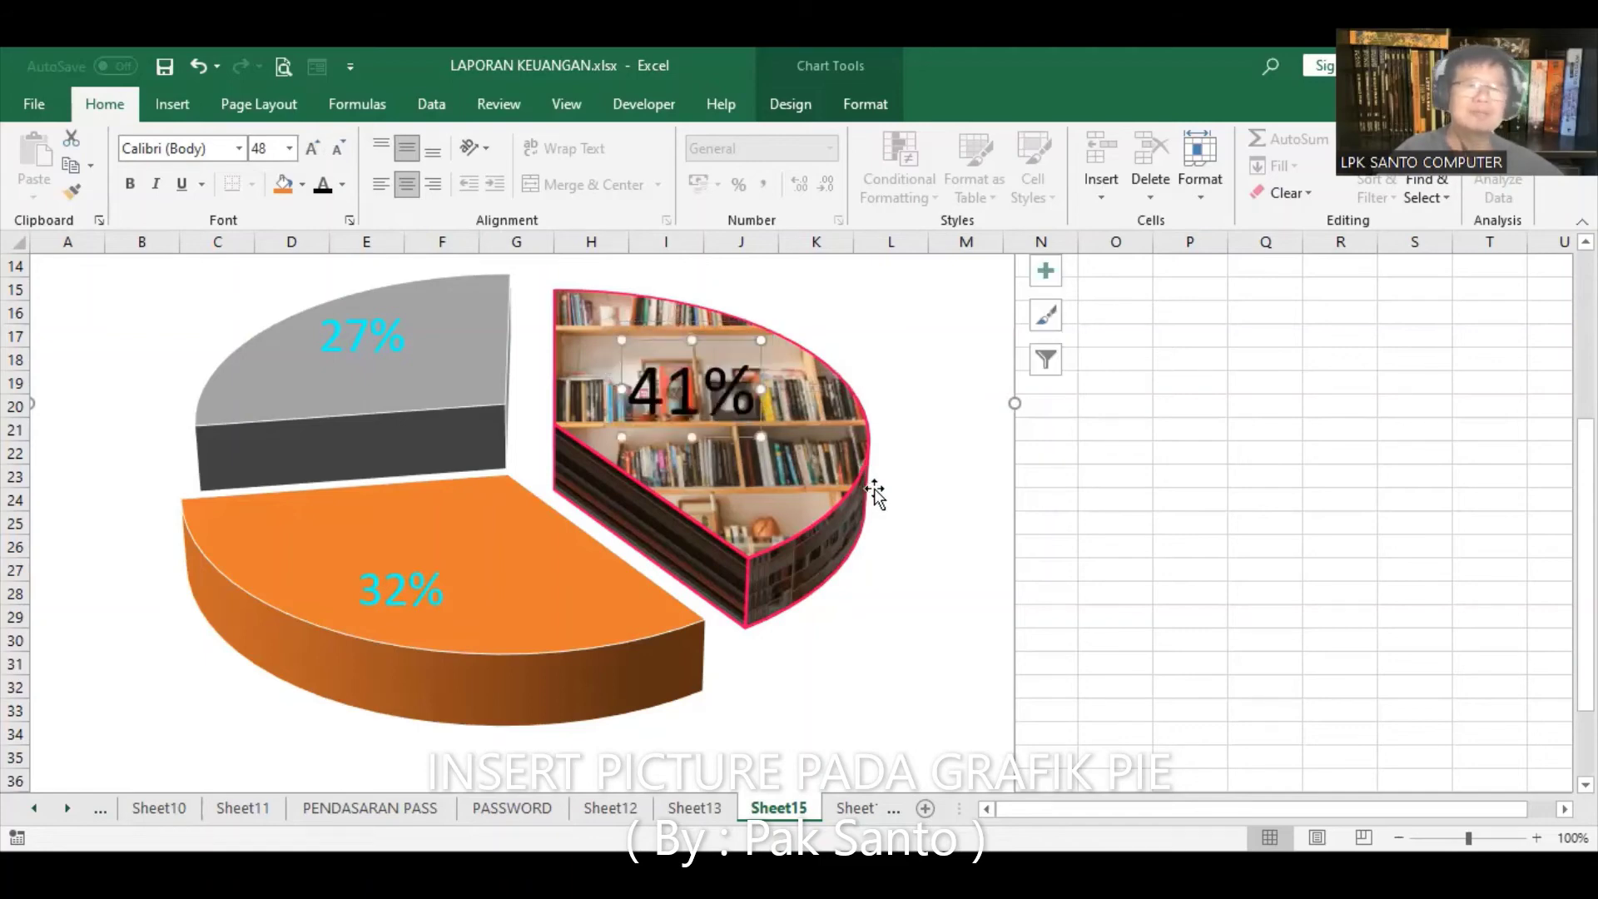
{"action": "left_click", "coordinate": [920, 563]}
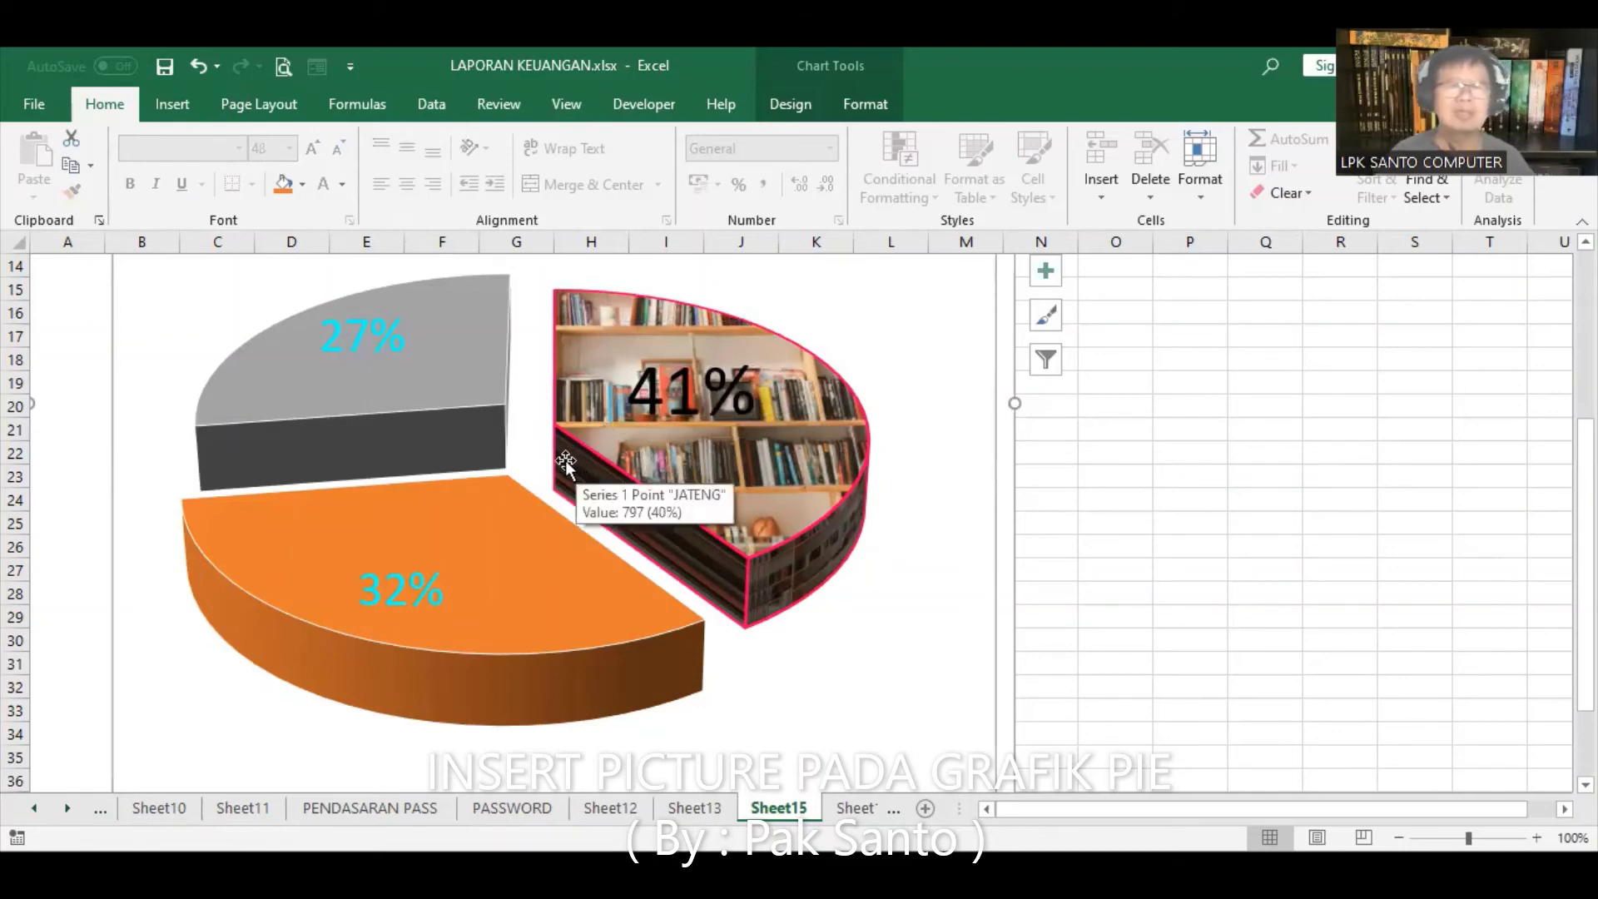
- Give the grey 27% slice a thick light-blue outline
{"action": "left_click", "coordinate": [428, 376]}
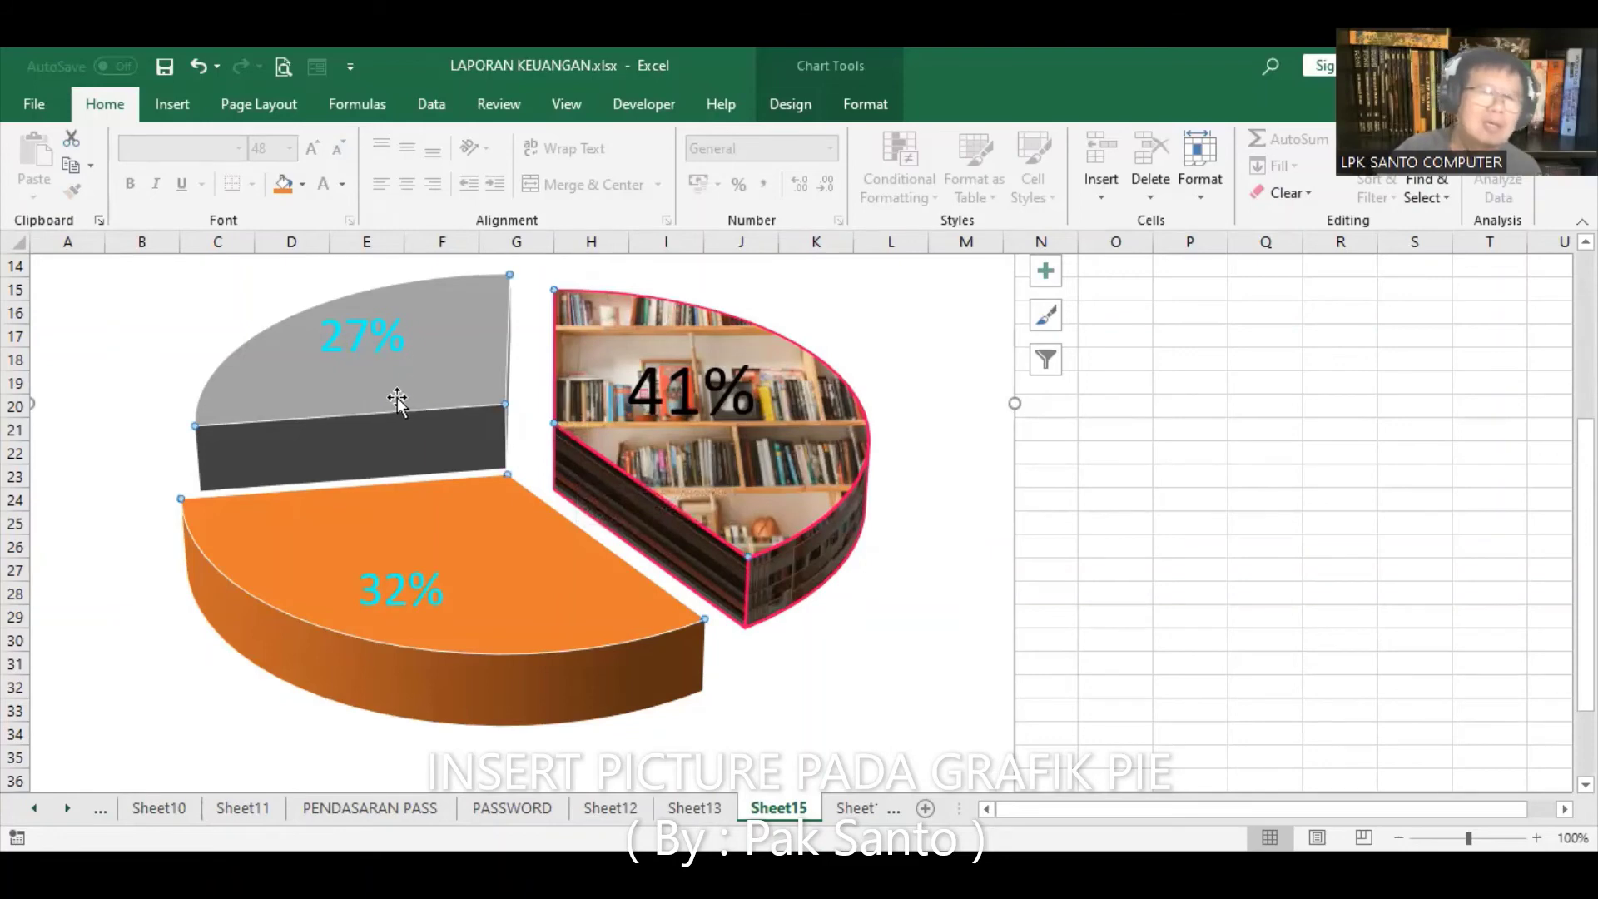
{"action": "left_click", "coordinate": [448, 377]}
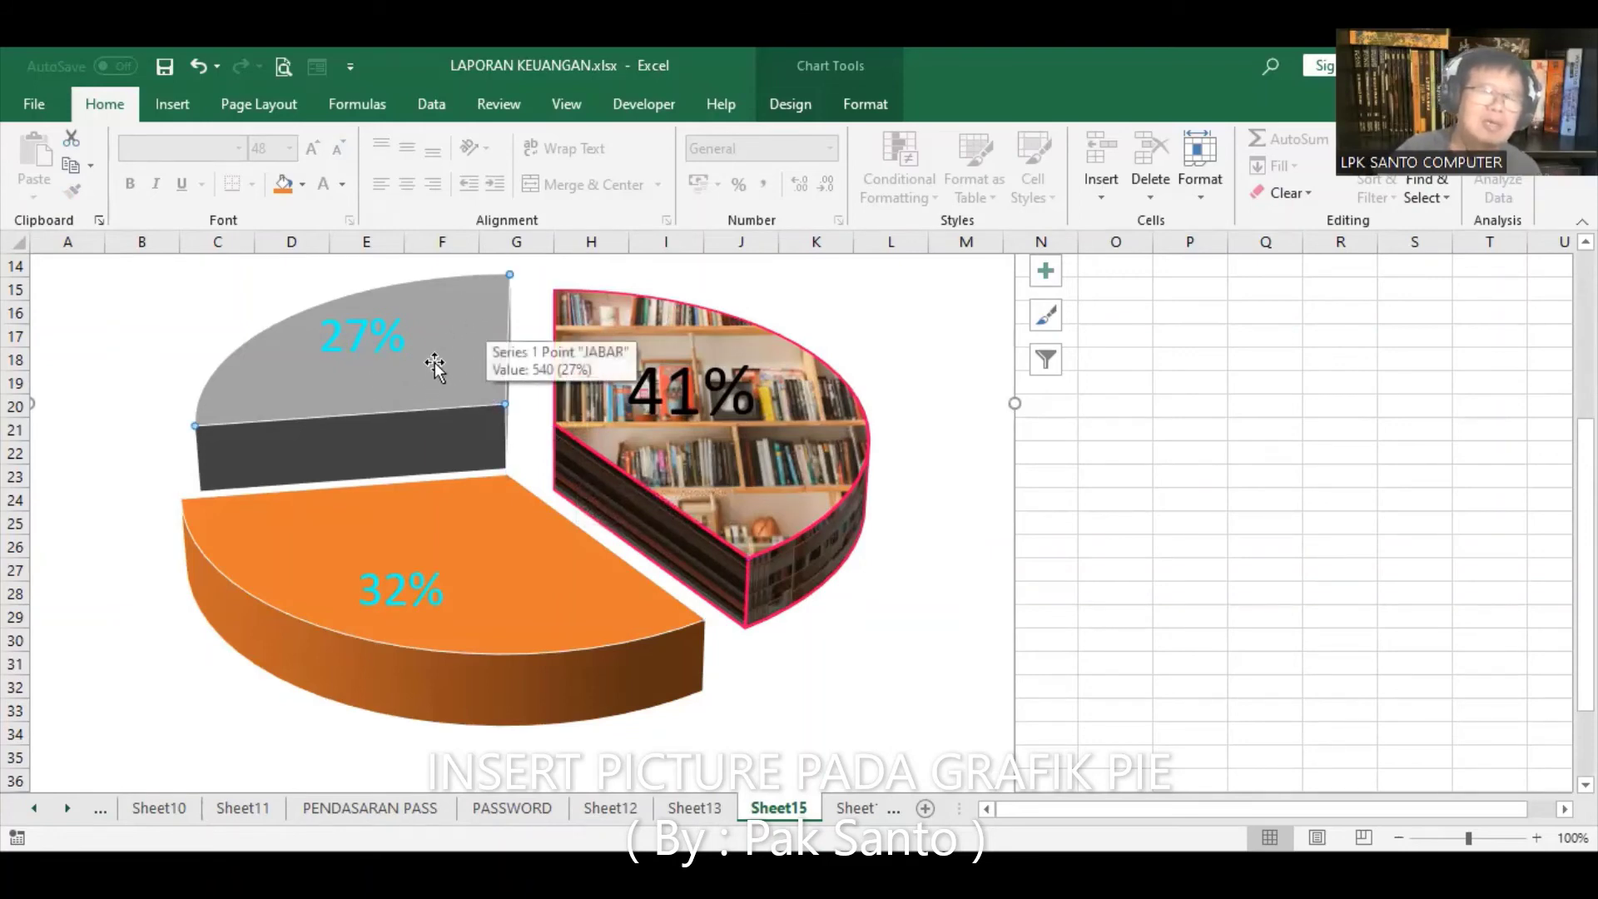
{"action": "right_click", "coordinate": [433, 363]}
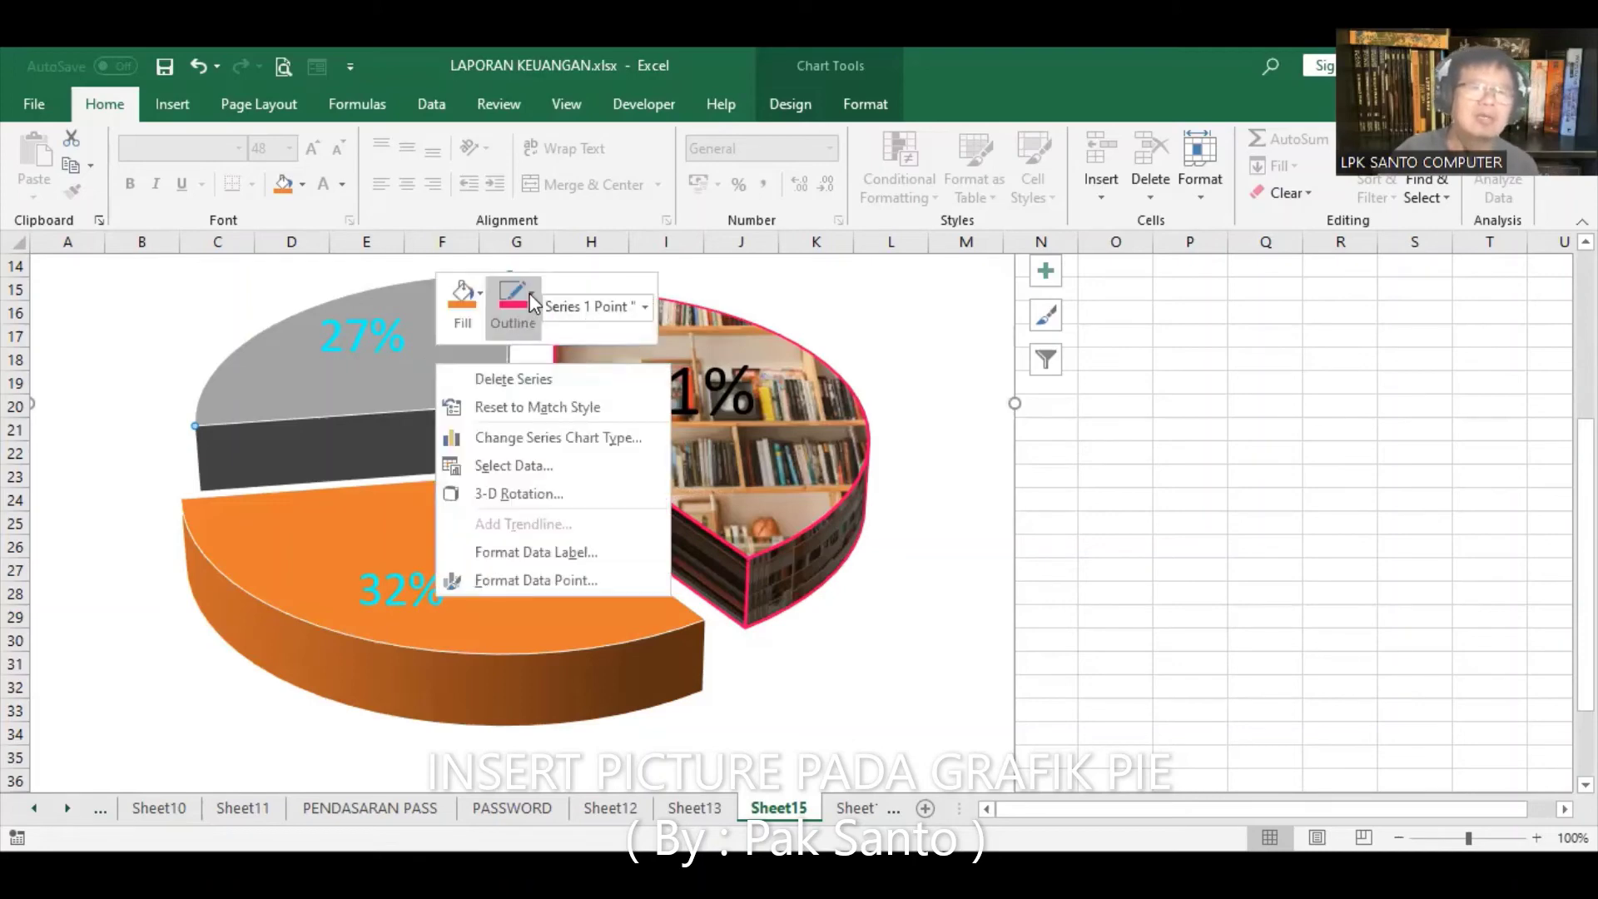
{"action": "left_click", "coordinate": [530, 293]}
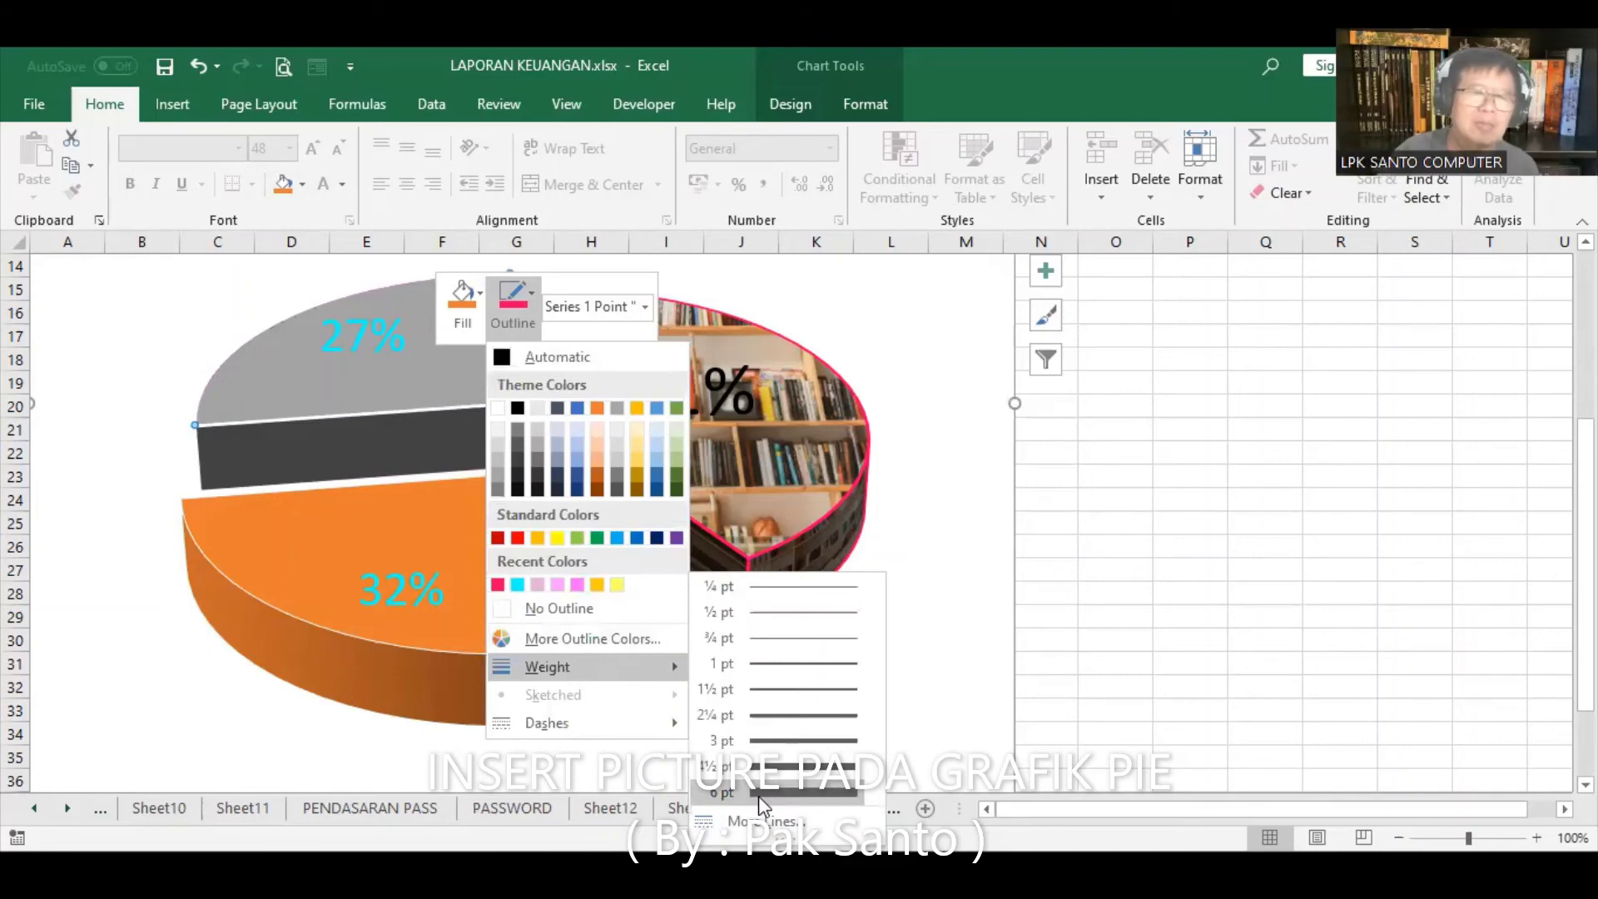
{"action": "left_click", "coordinate": [714, 706]}
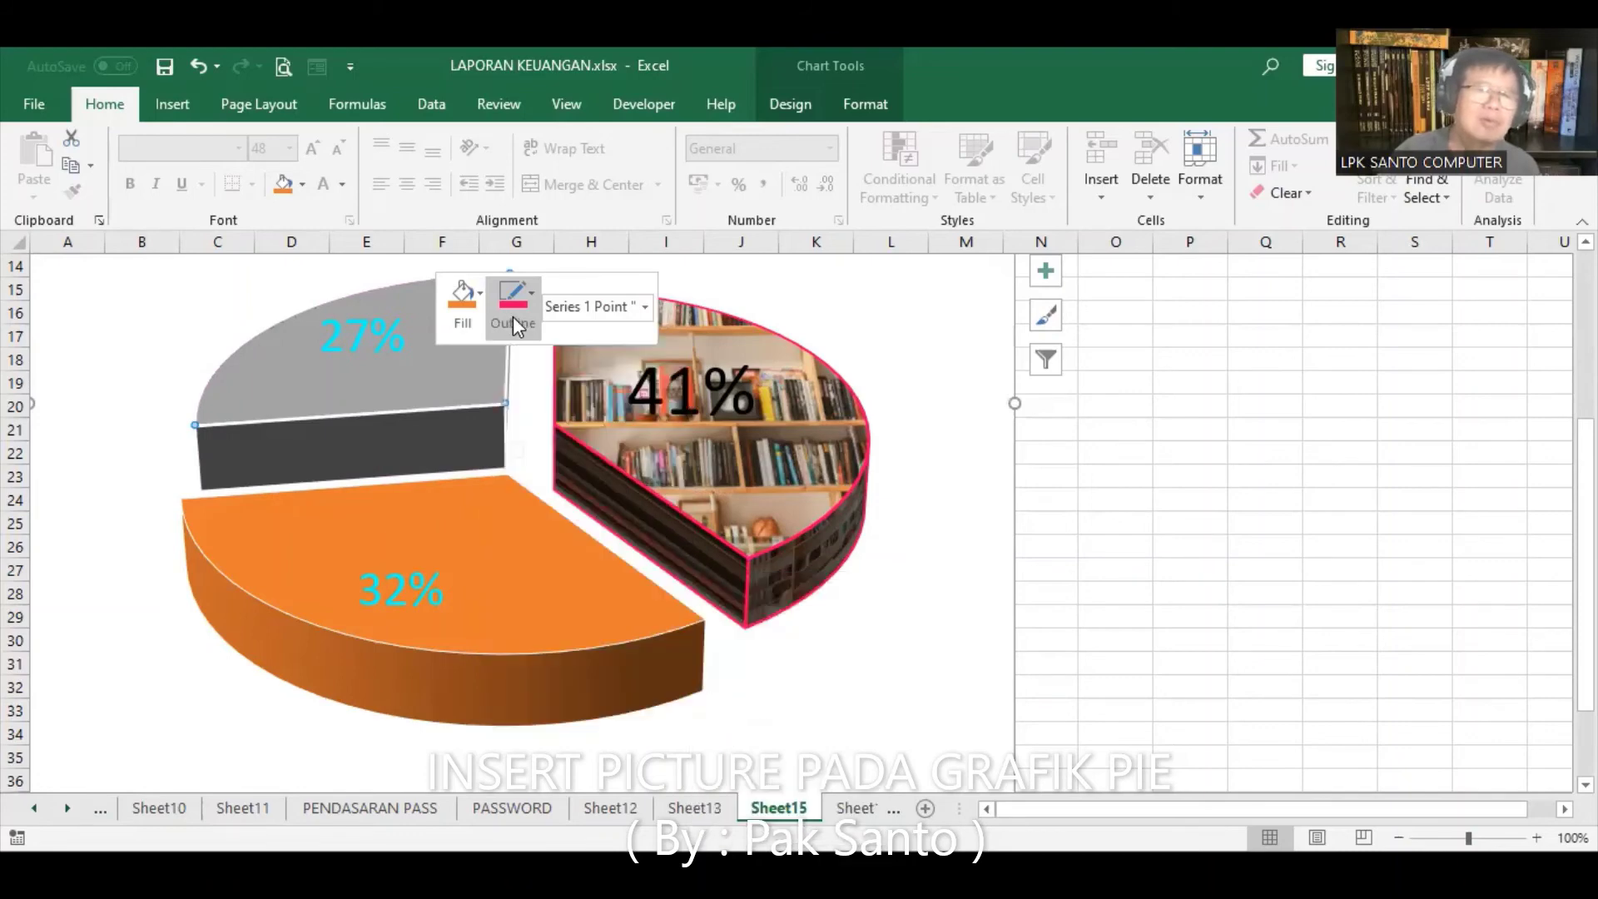
{"action": "left_click", "coordinate": [525, 293]}
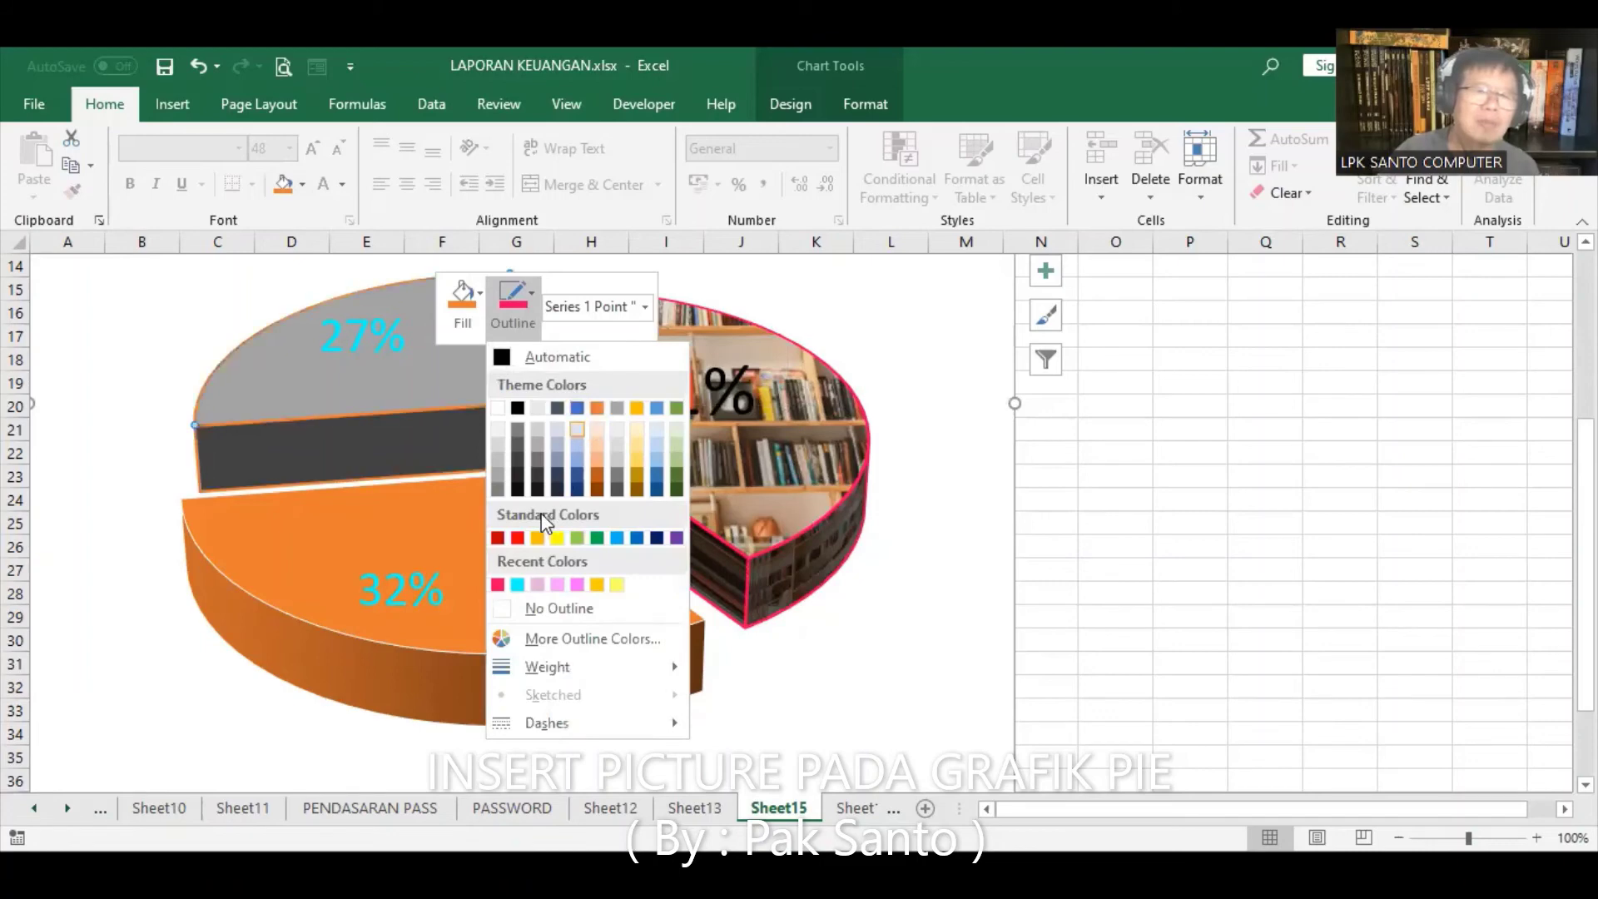
{"action": "left_click", "coordinate": [619, 534]}
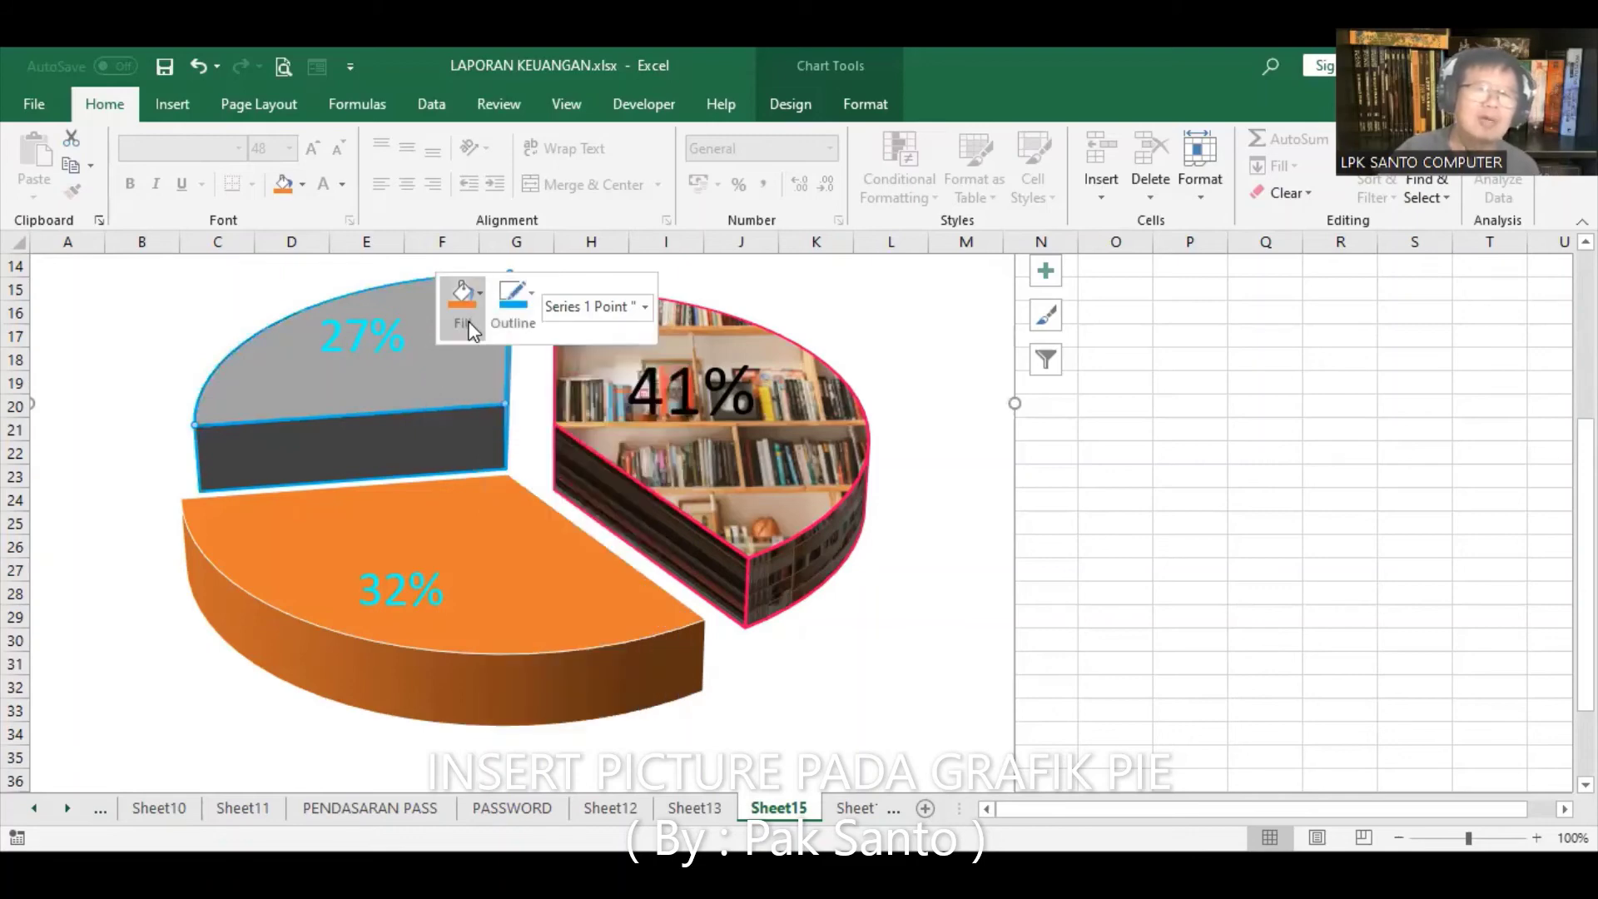
- Fill the 27% slice with the FOTO 5.jpg portrait picture
{"action": "left_click", "coordinate": [468, 325]}
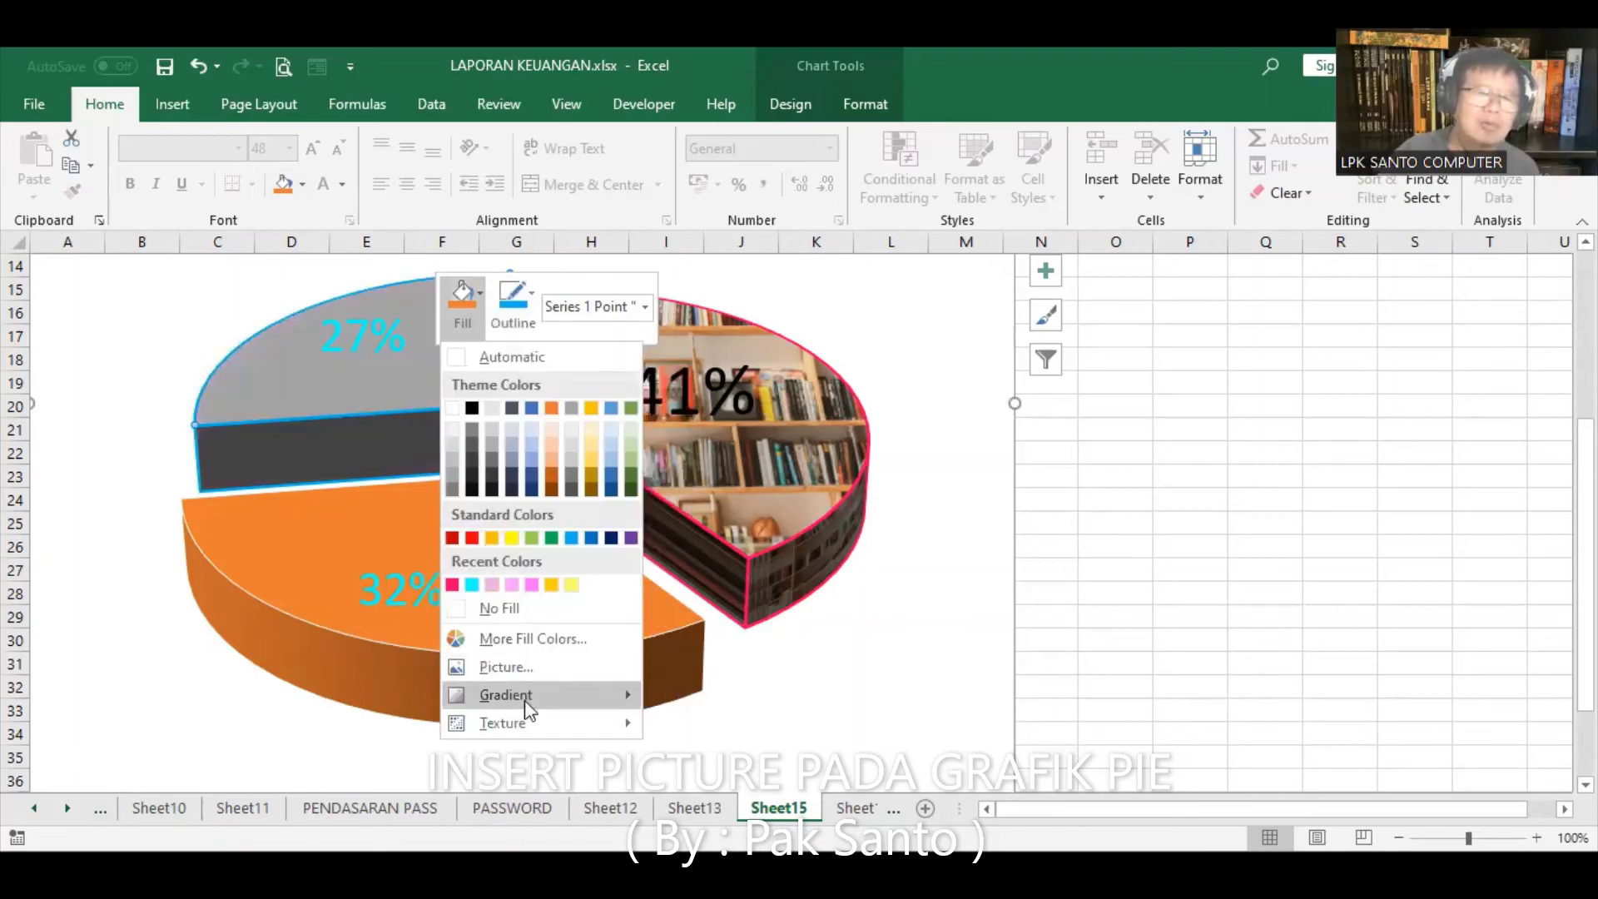
{"action": "left_click", "coordinate": [538, 670]}
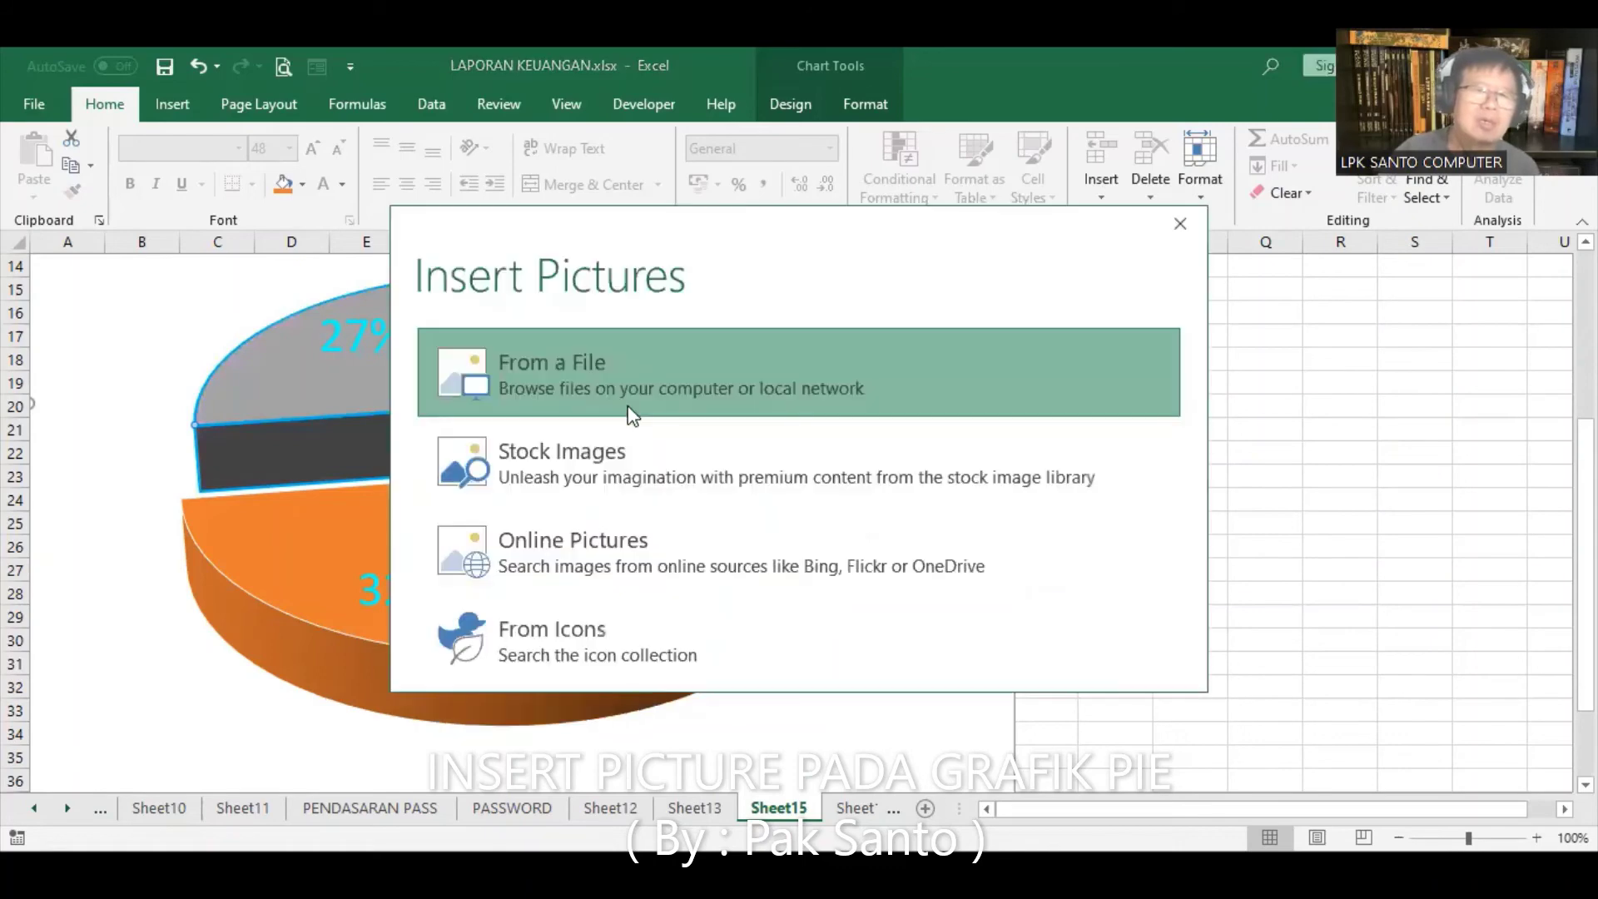
{"action": "left_click", "coordinate": [630, 412]}
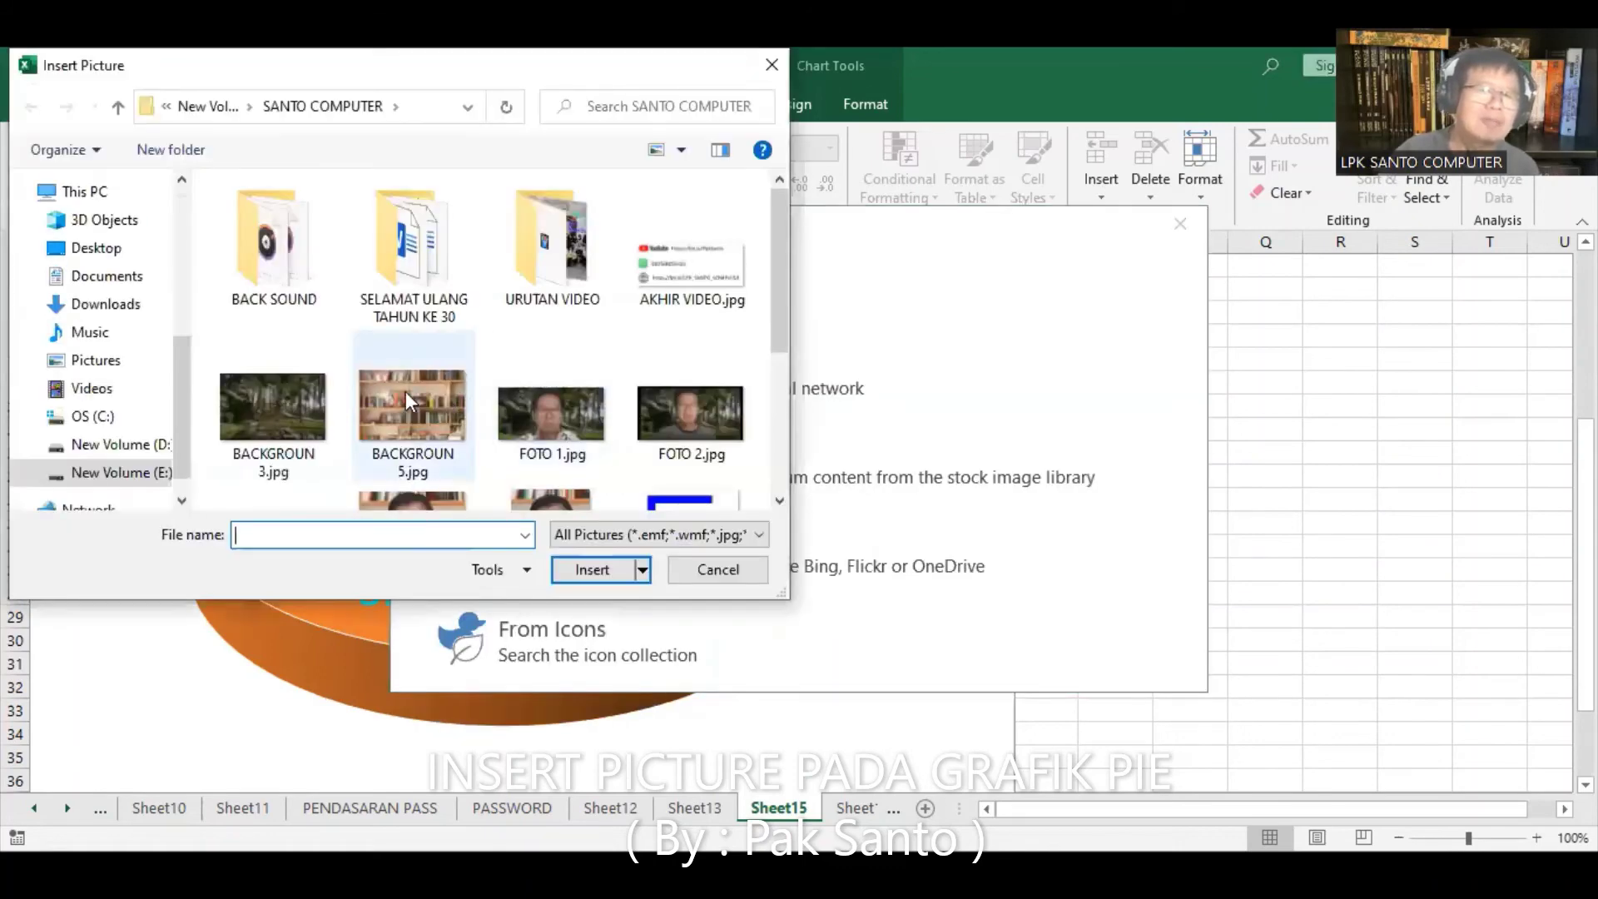
{"action": "scroll", "coordinate": [514, 391], "scroll_direction": "down", "scroll_amount": 3}
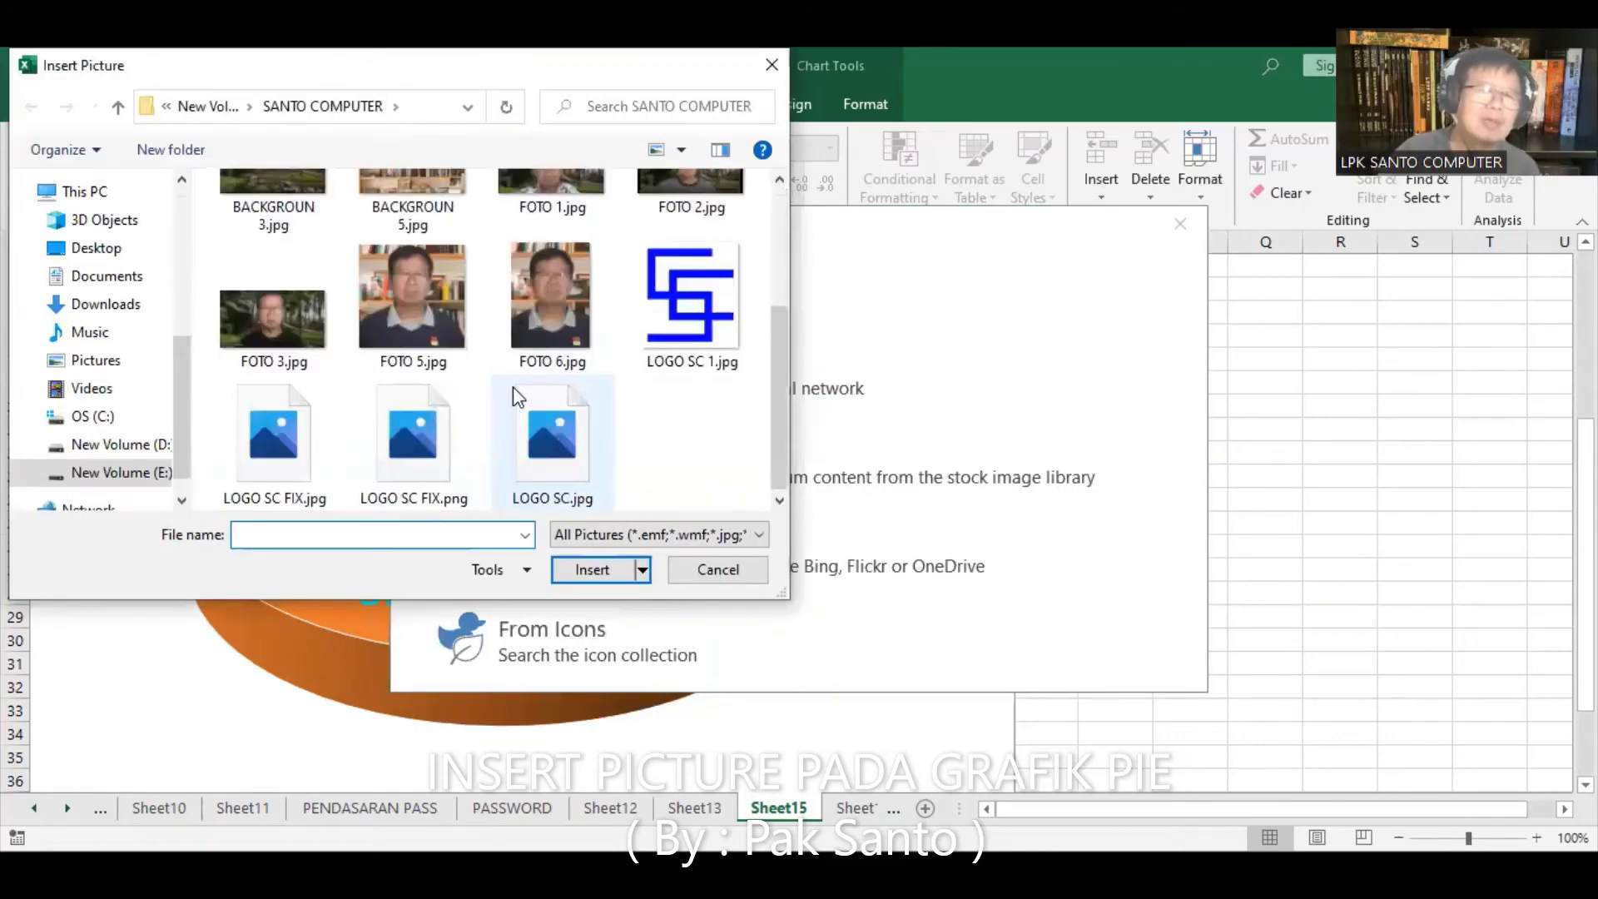
{"action": "double_click", "coordinate": [443, 300]}
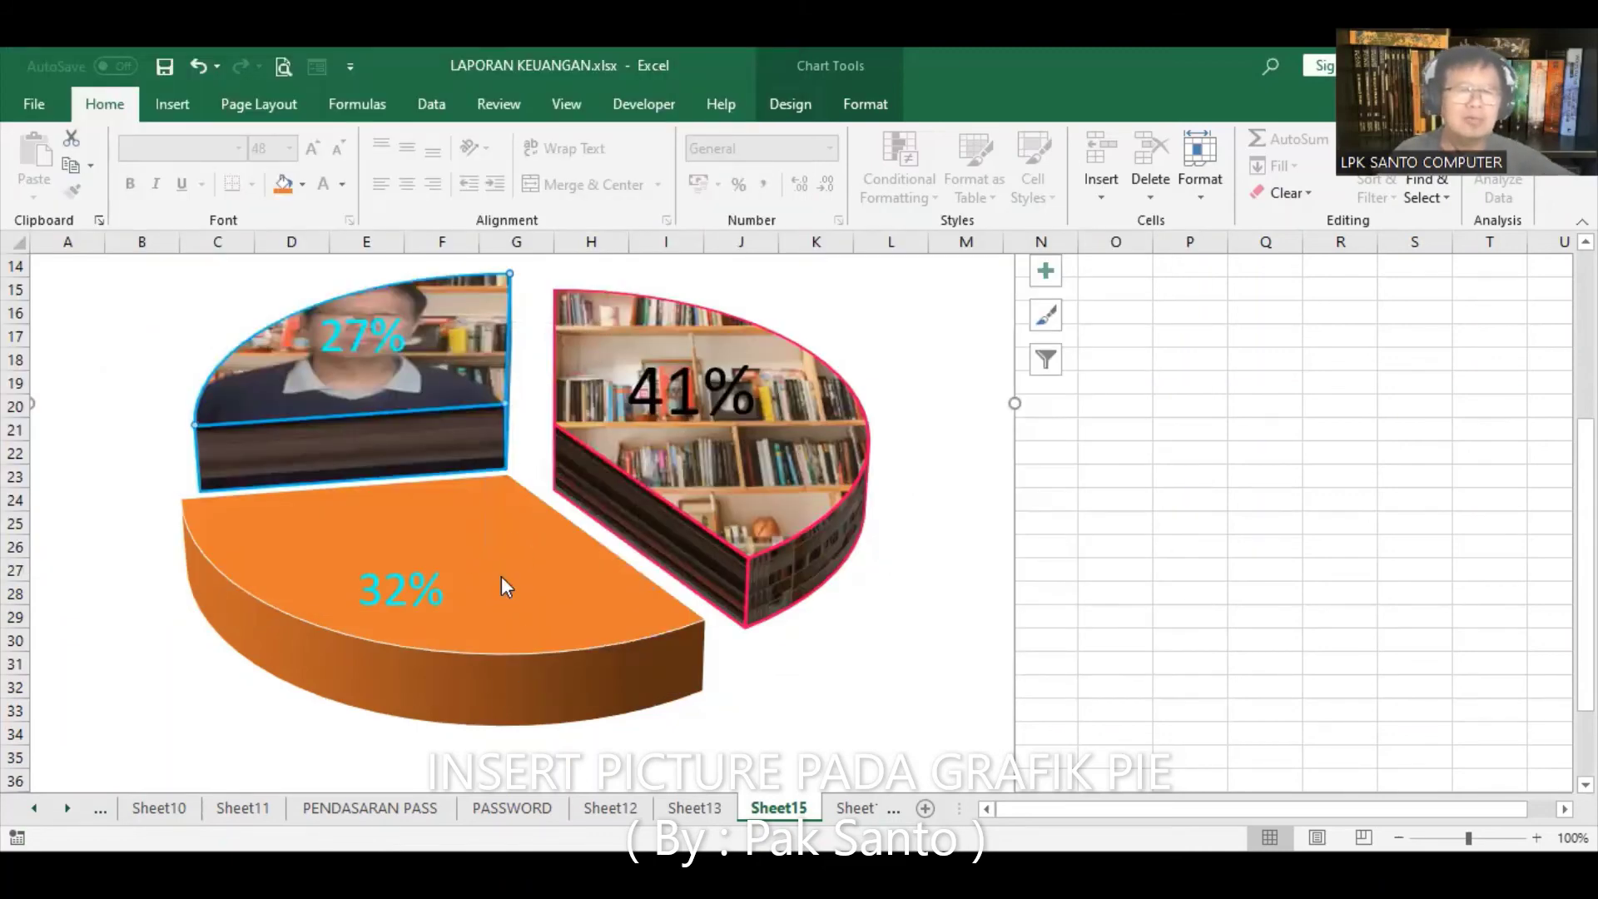
{"action": "right_click", "coordinate": [501, 576]}
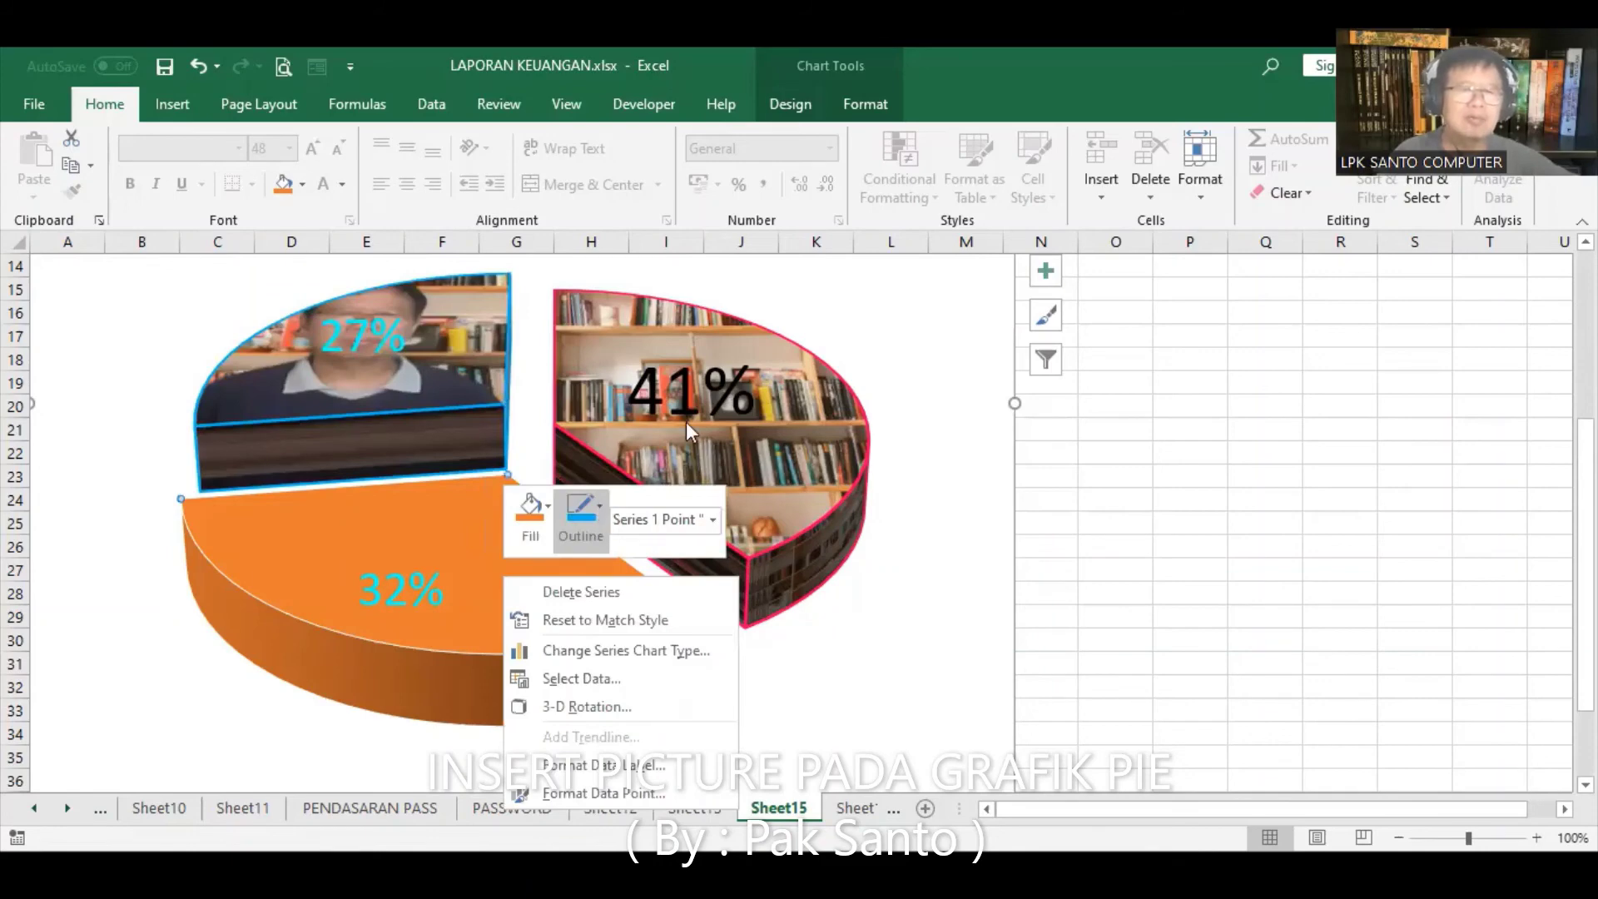
- Give the orange 32% slice a thick yellow outline
{"action": "left_click", "coordinate": [581, 512]}
{"action": "mouse_move", "coordinate": [614, 416]}
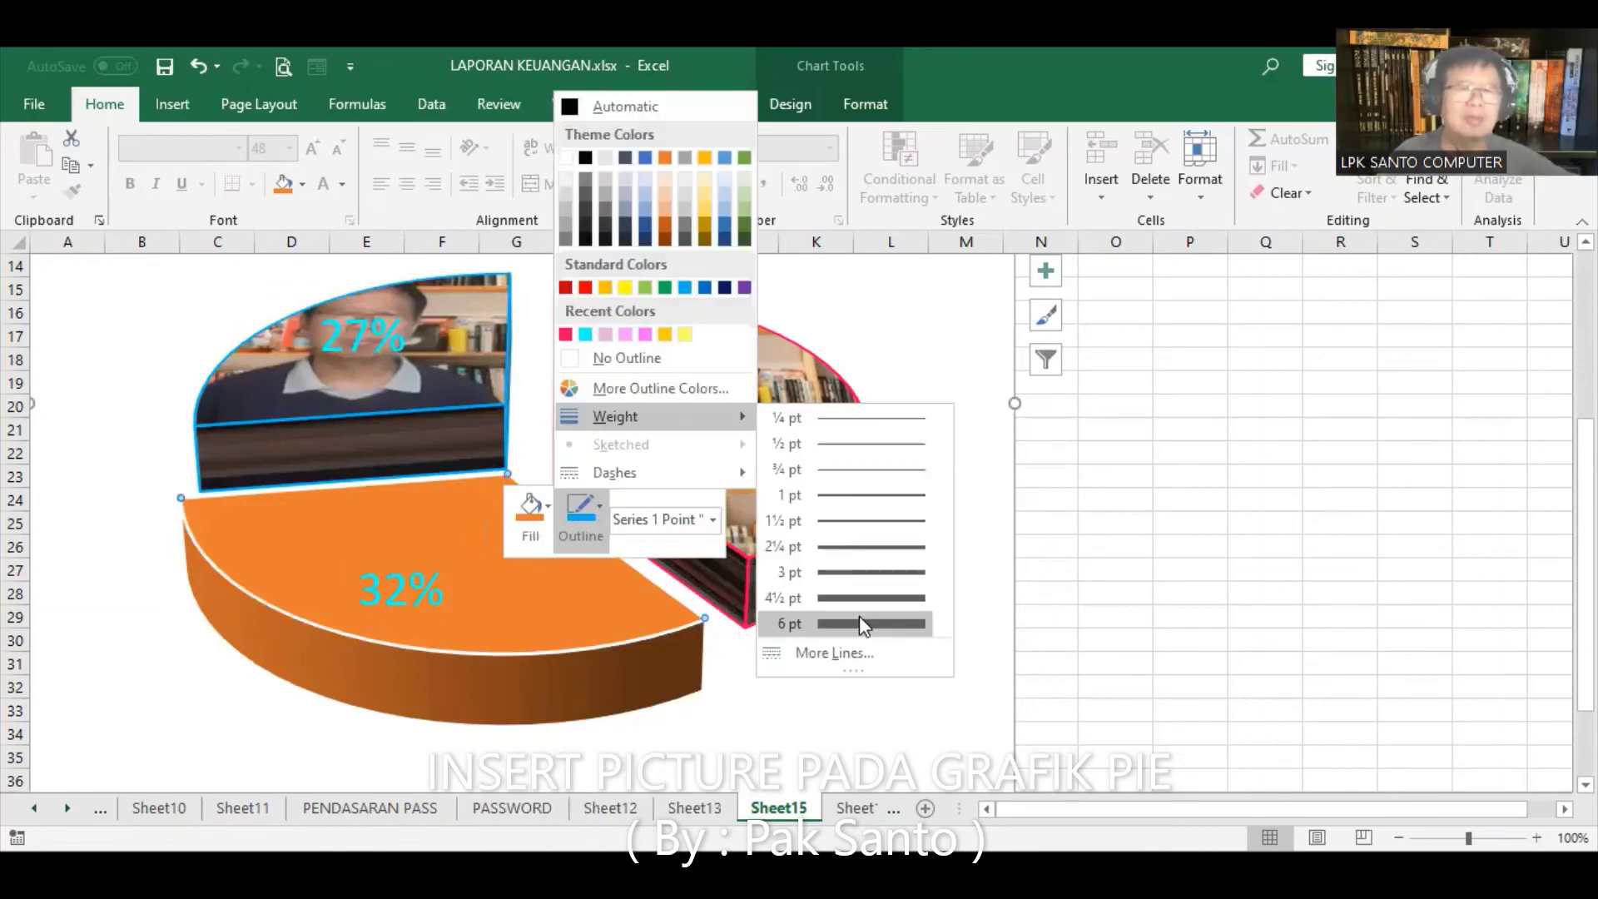
{"action": "left_click", "coordinate": [584, 589]}
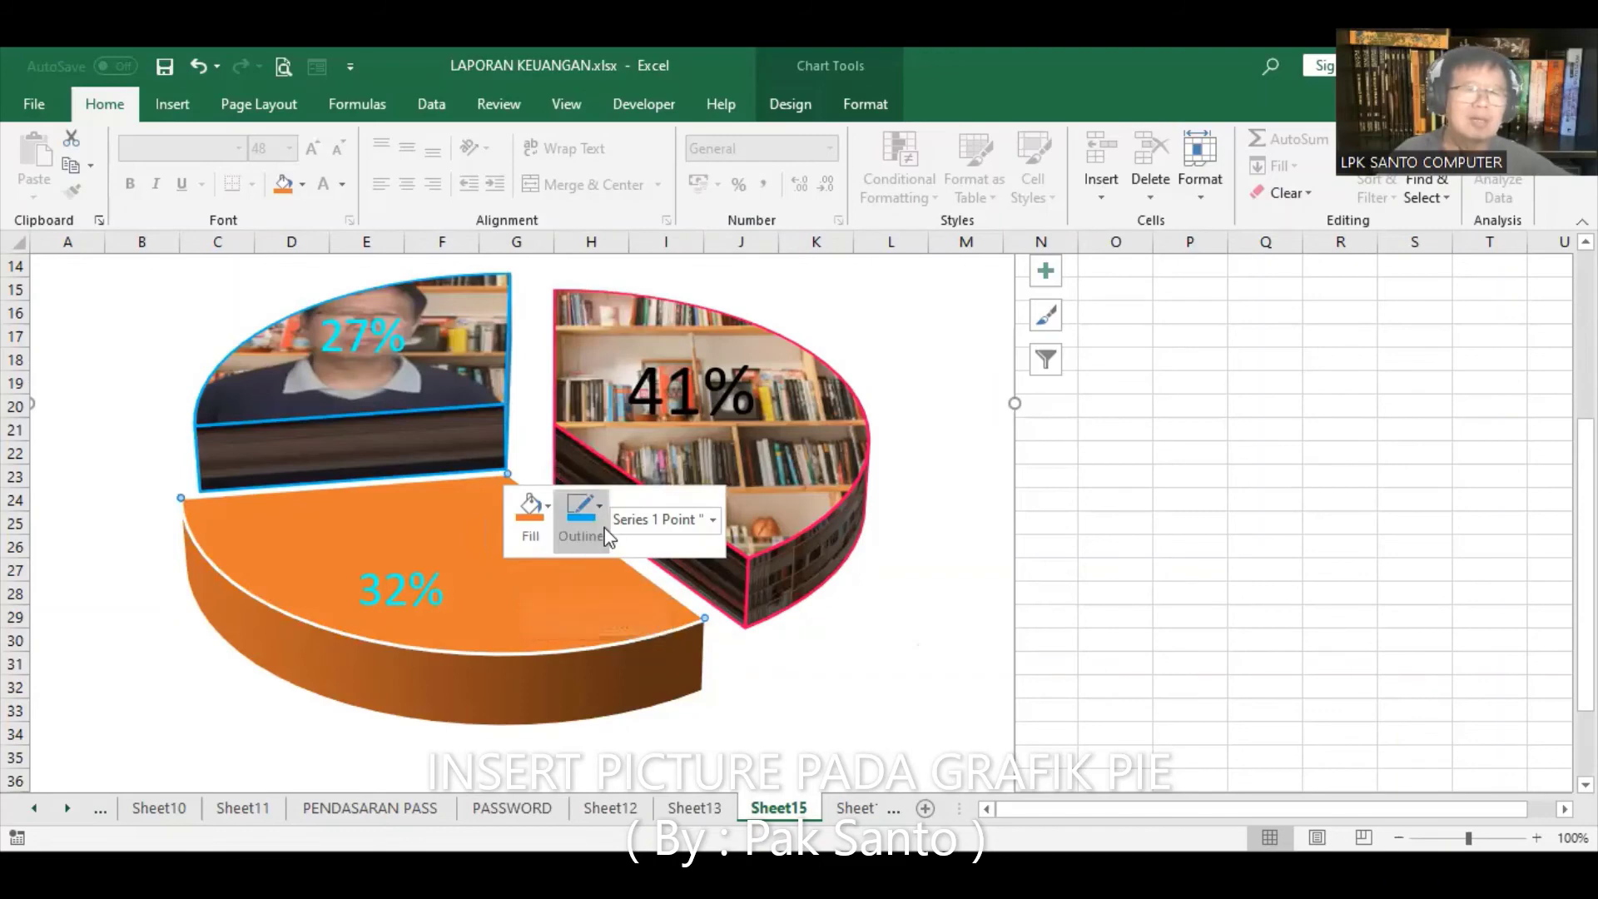
{"action": "left_click", "coordinate": [599, 506]}
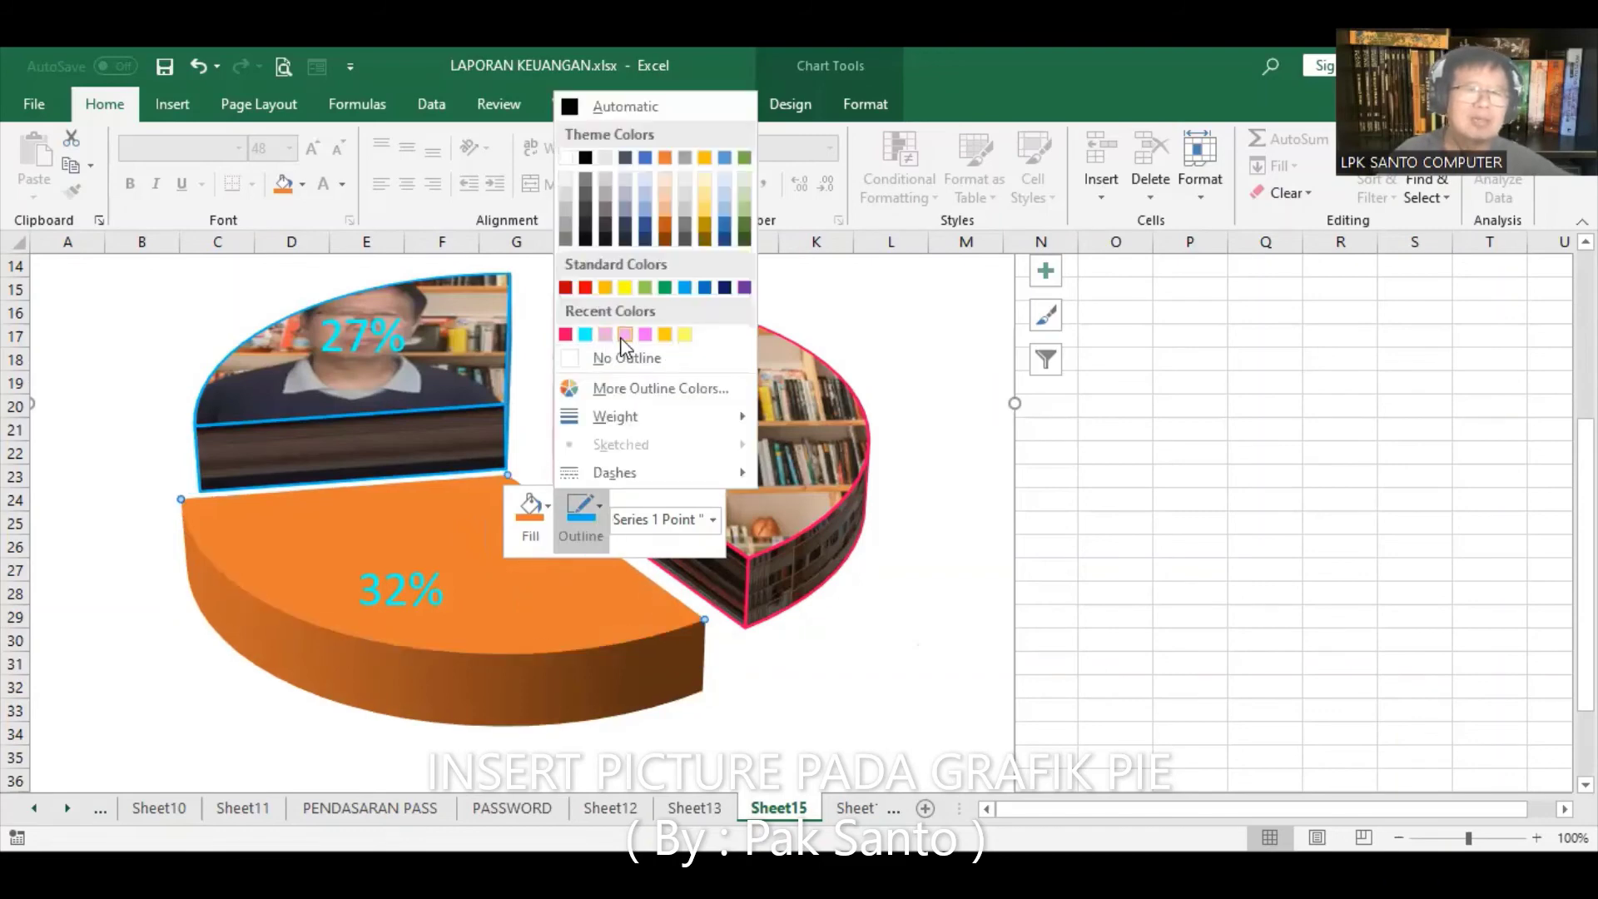
{"action": "left_click", "coordinate": [626, 287]}
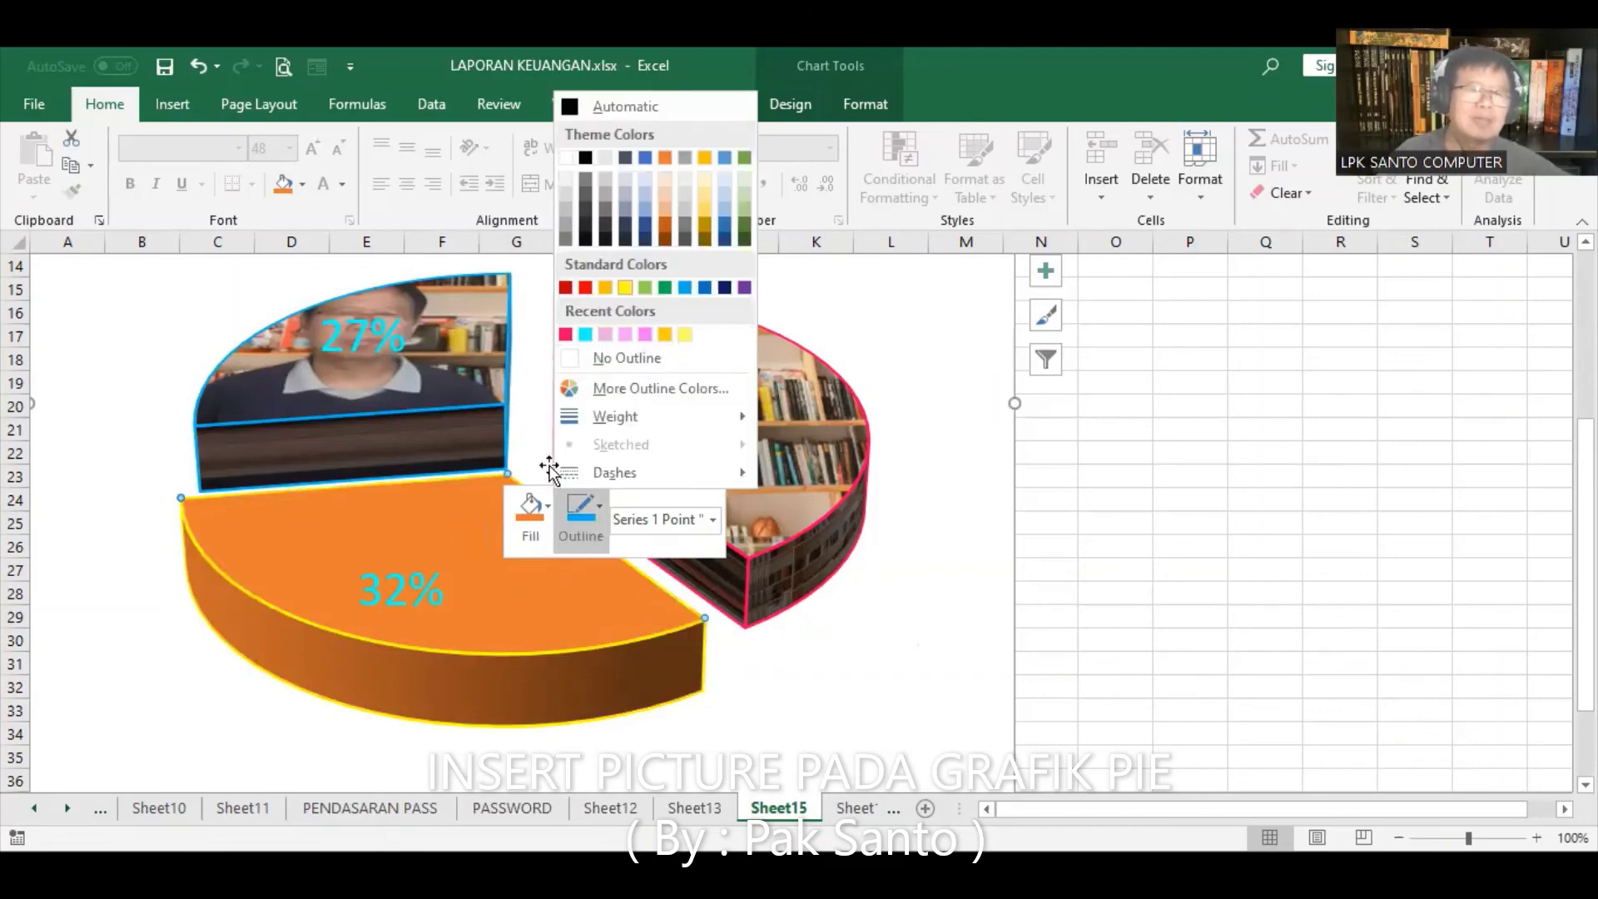
- Fill the 32% slice with the LOGO SC 1.jpg image
{"action": "right_click", "coordinate": [496, 616]}
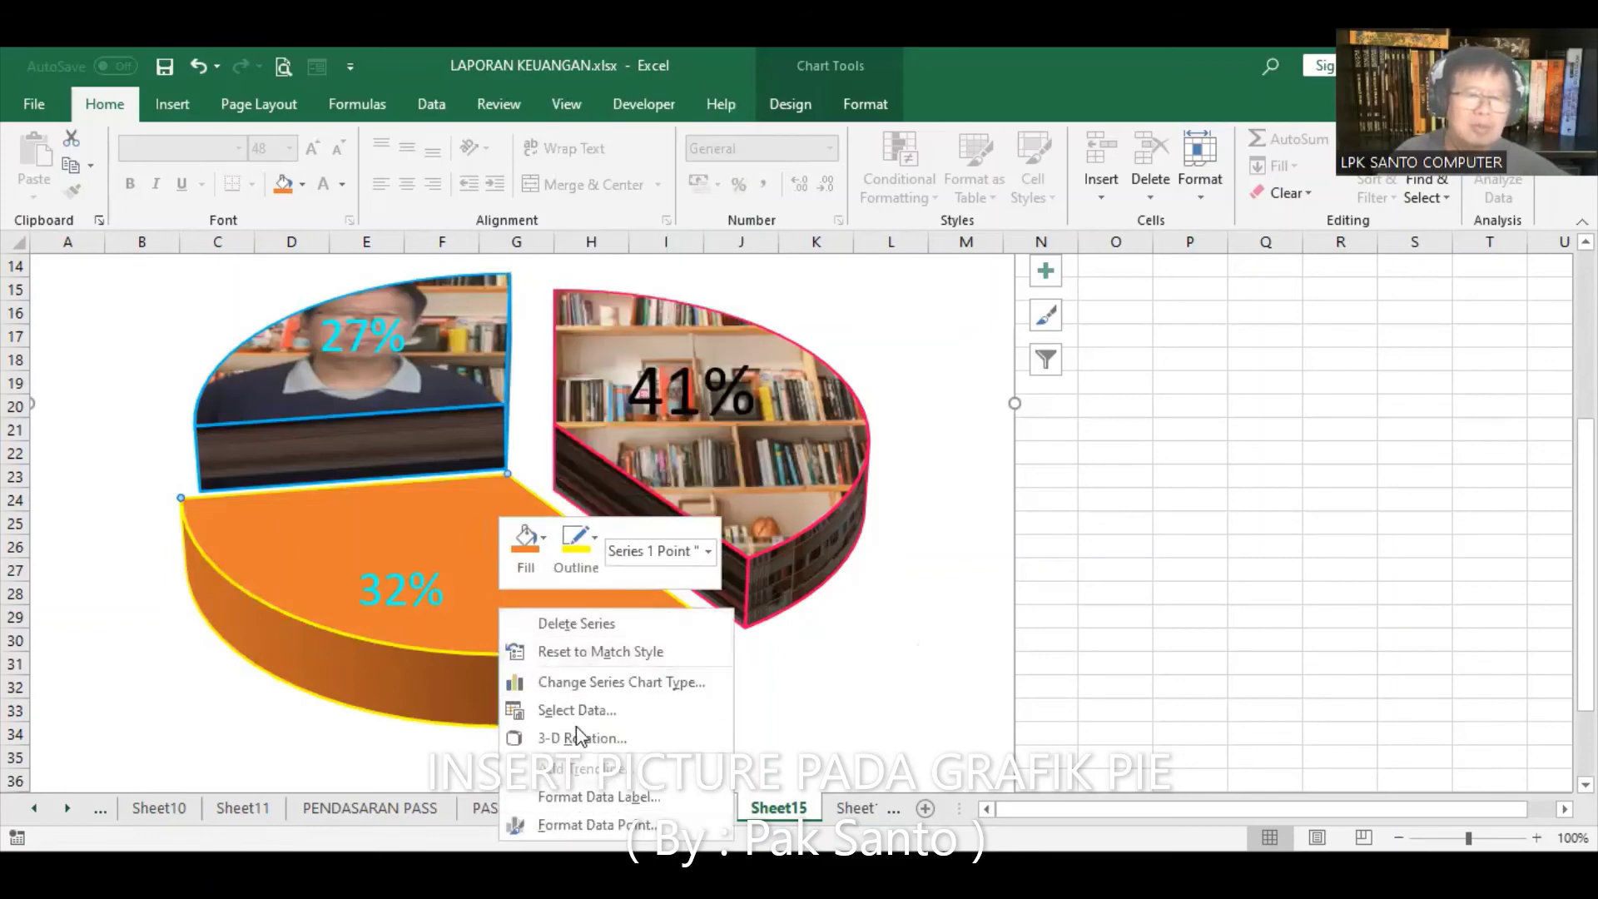
{"action": "left_click", "coordinate": [536, 553]}
{"action": "left_click", "coordinate": [567, 450]}
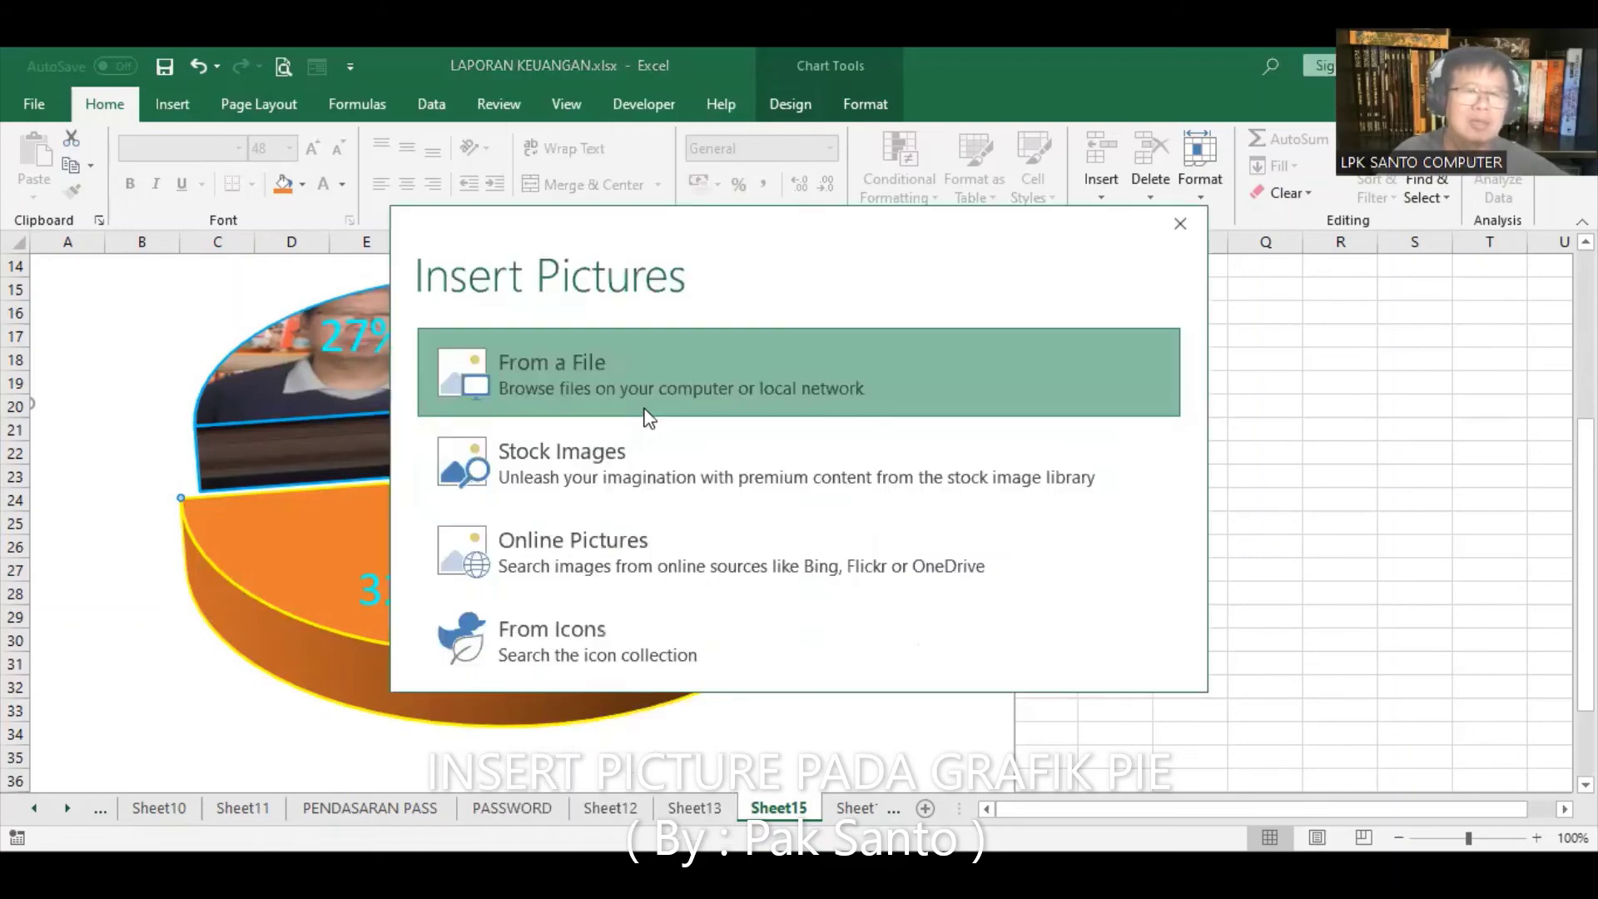
{"action": "left_click", "coordinate": [650, 418]}
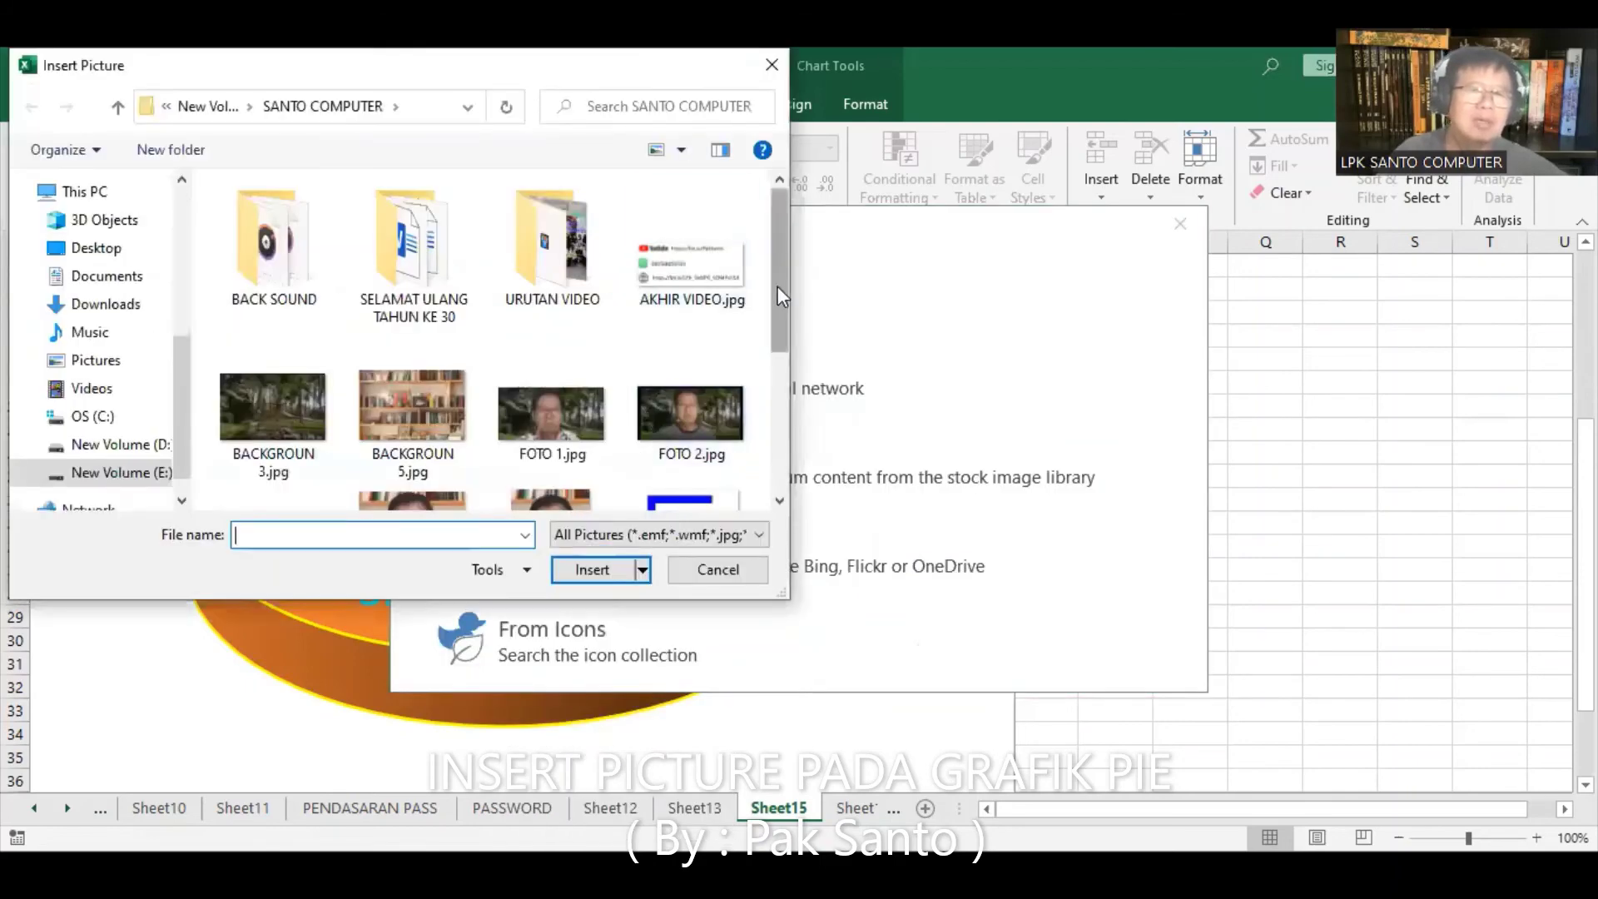
{"action": "scroll", "coordinate": [786, 304], "scroll_direction": "down", "scroll_amount": 3}
{"action": "key", "text": "l"}
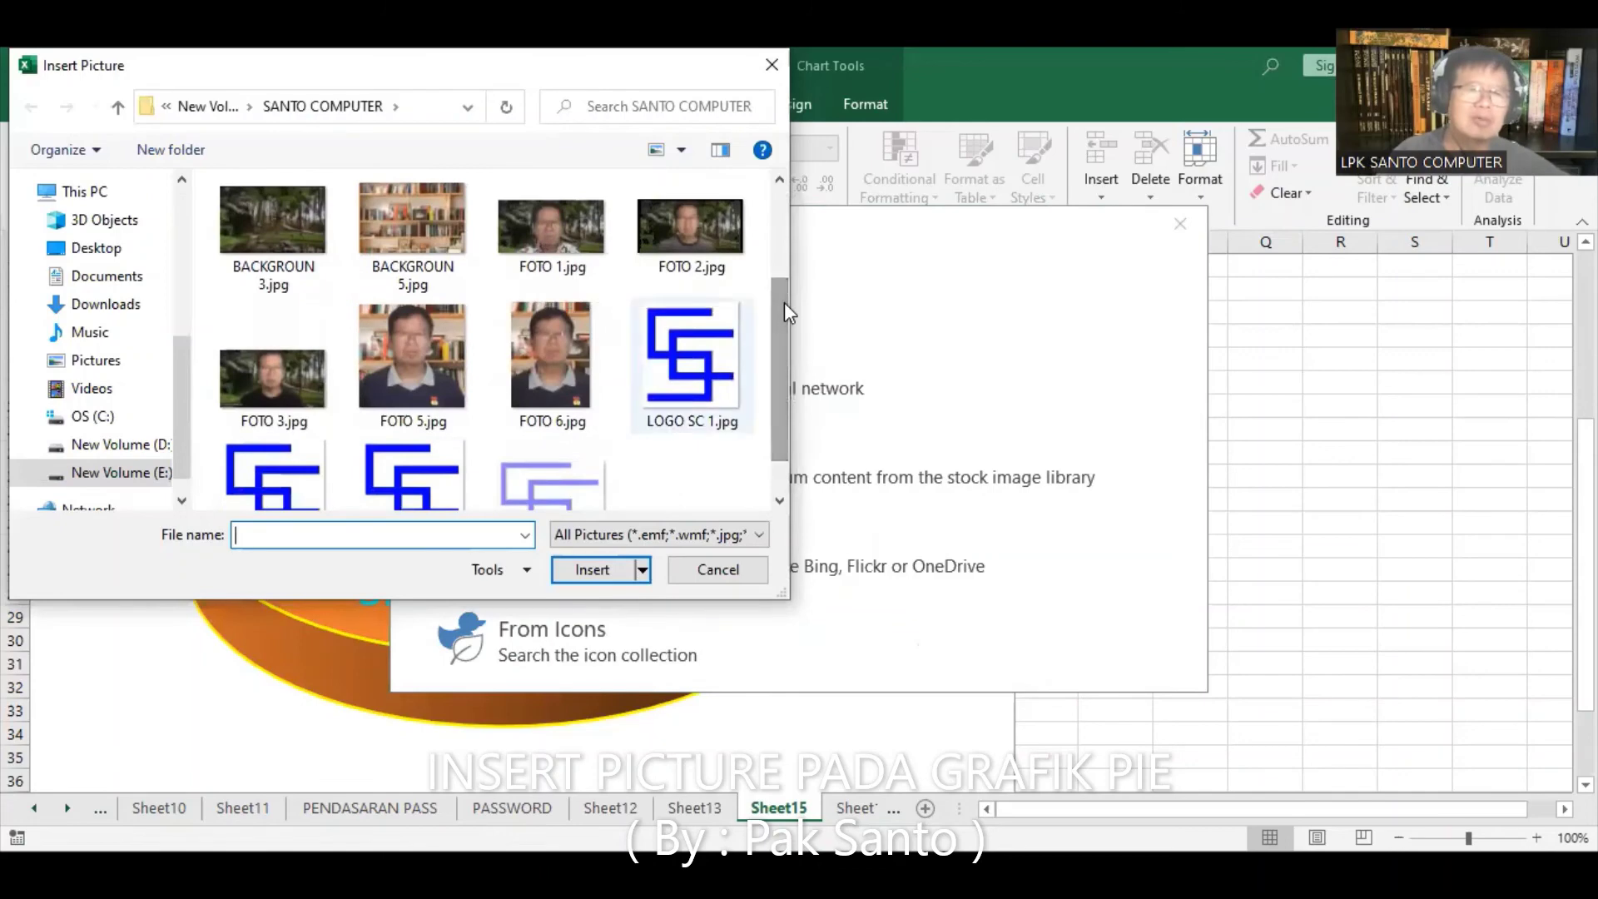
{"action": "key", "text": "Return"}
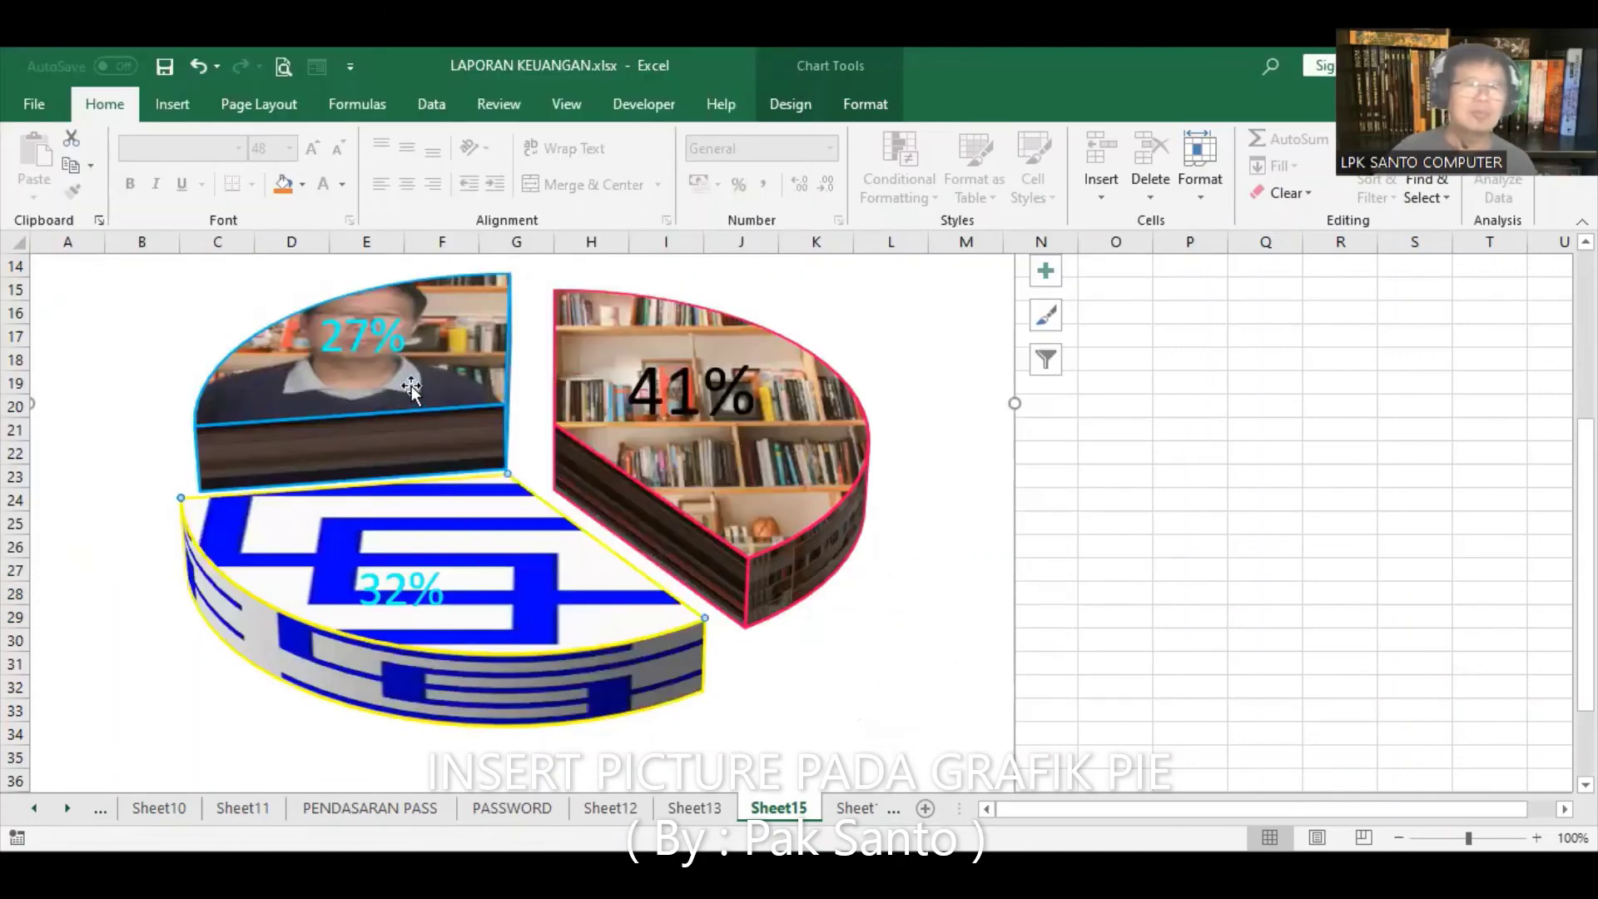
{"action": "left_click", "coordinate": [376, 340]}
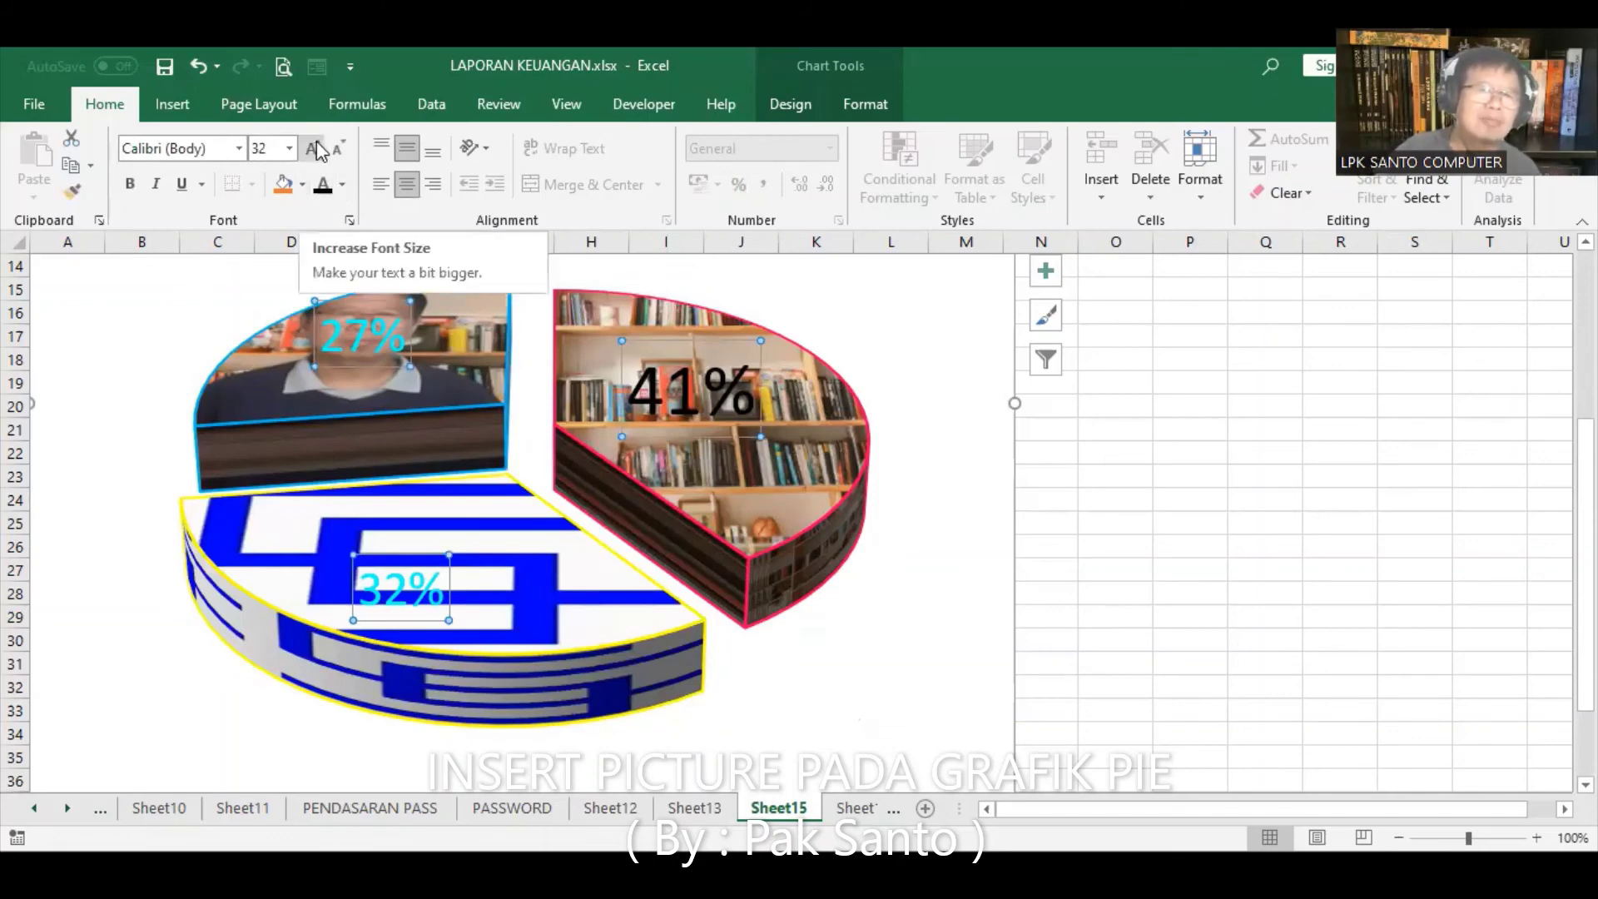
- Increase the font size of the 27%, 41% and 32% labels to 48 pt
{"action": "left_click", "coordinate": [315, 149]}
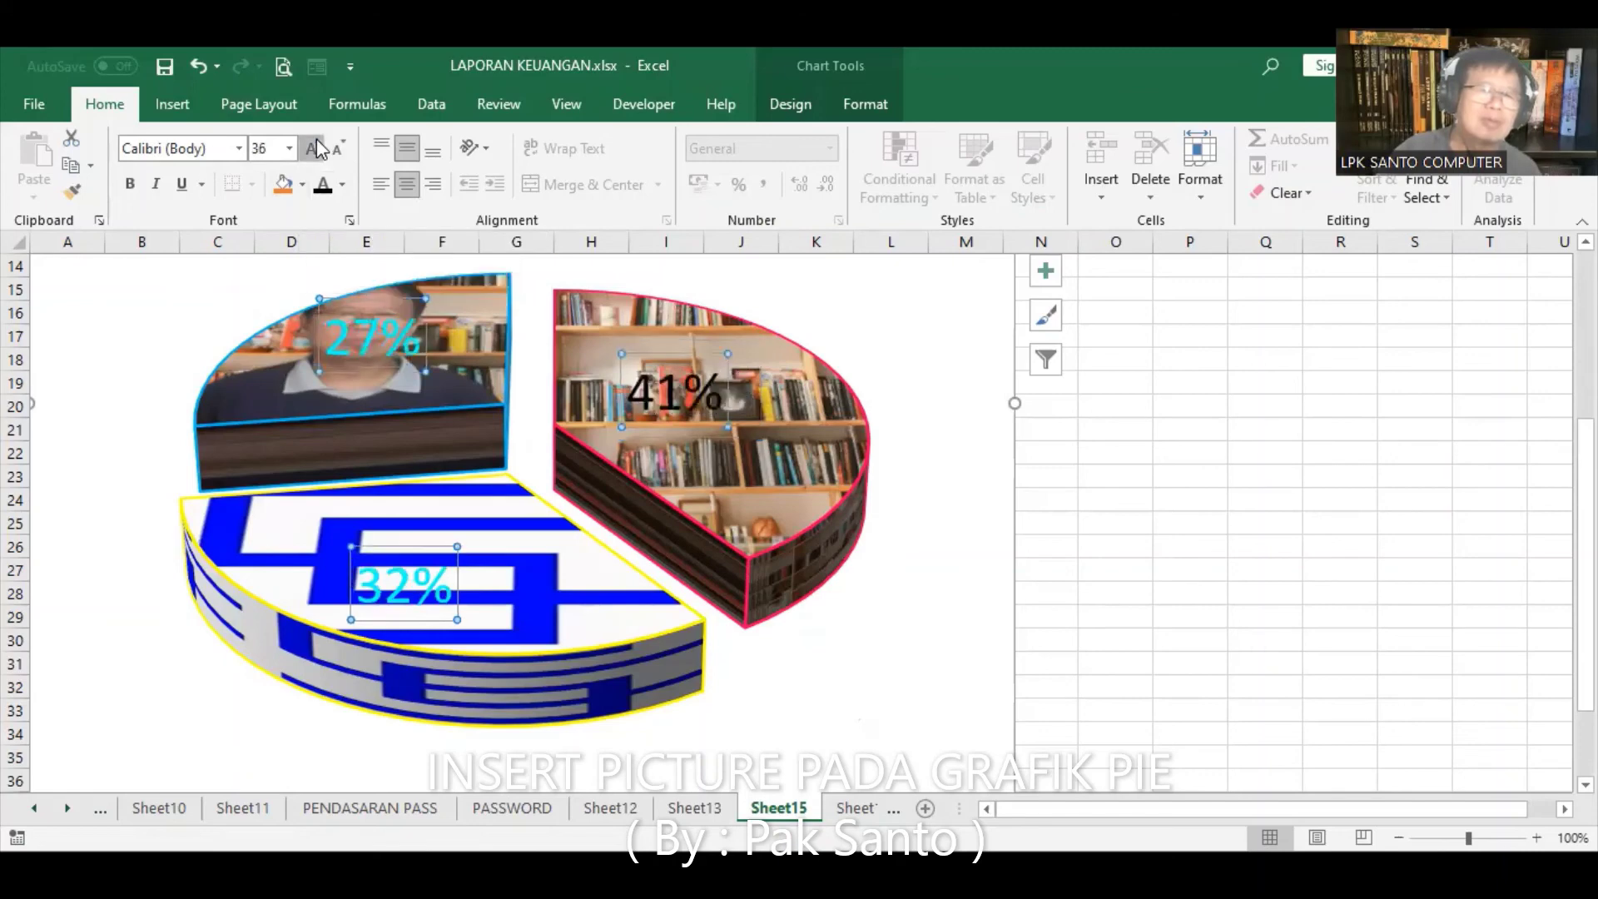
{"action": "left_click", "coordinate": [314, 149]}
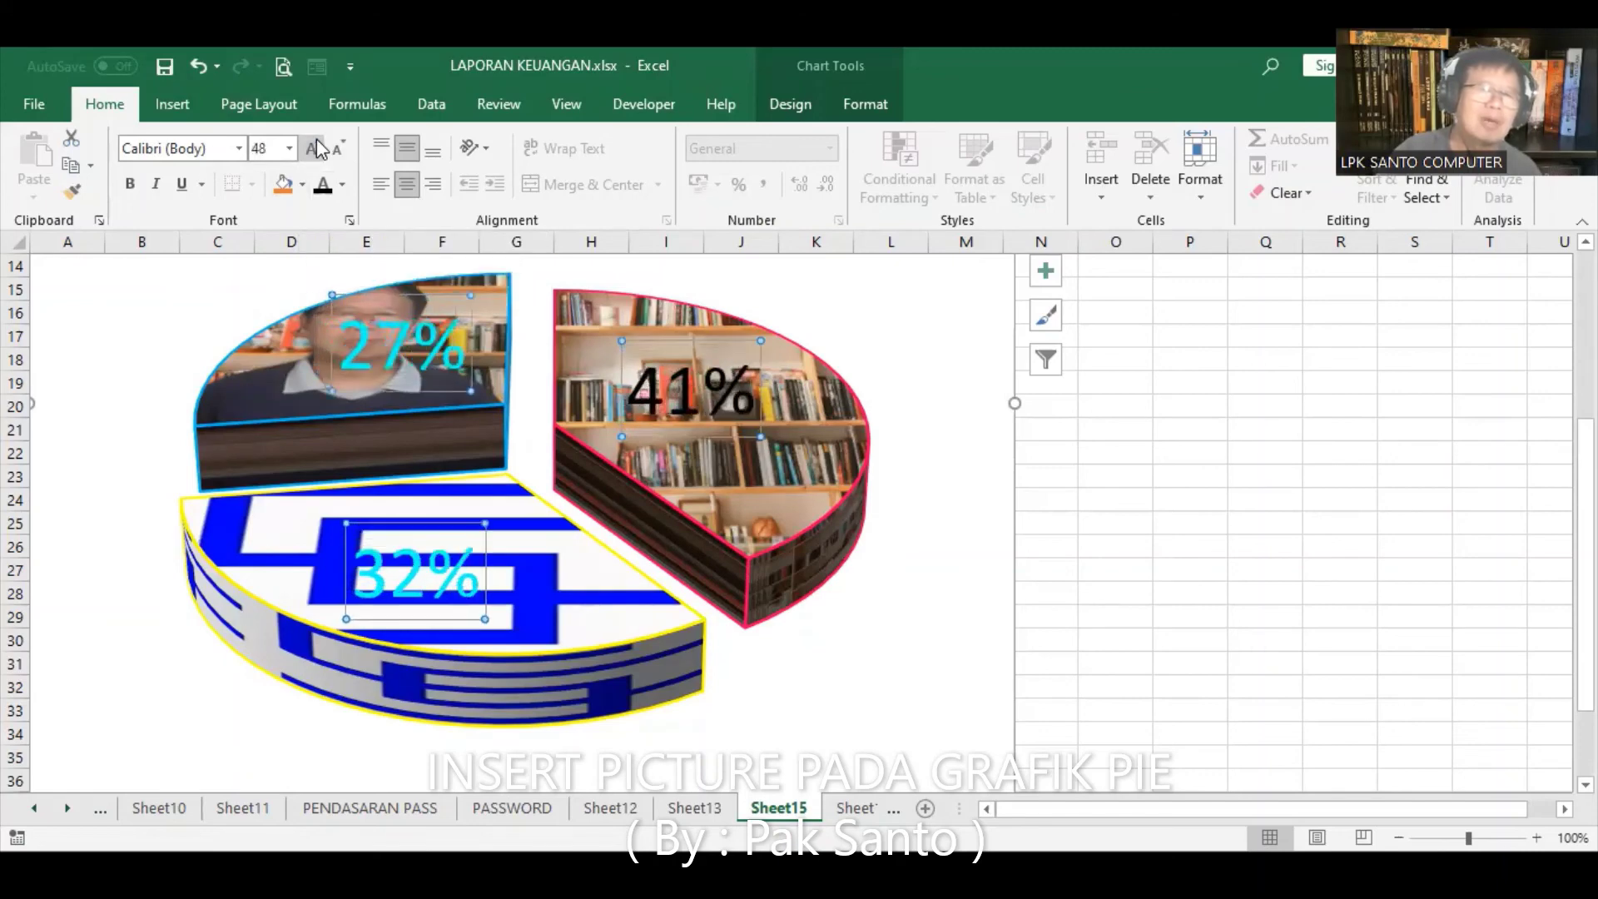